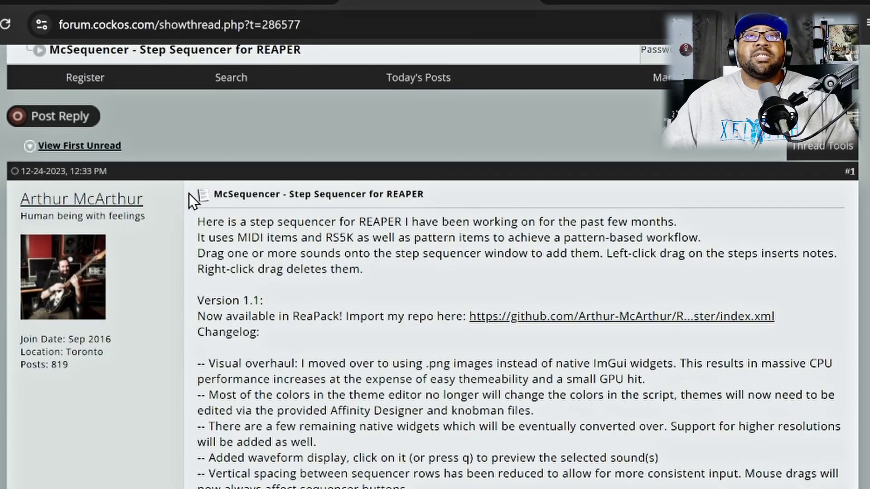
- Copy the address of the ReaPack repository link given under Version 1.1 in the McSequencer forum post
scroll(189, 200, "up", 5)
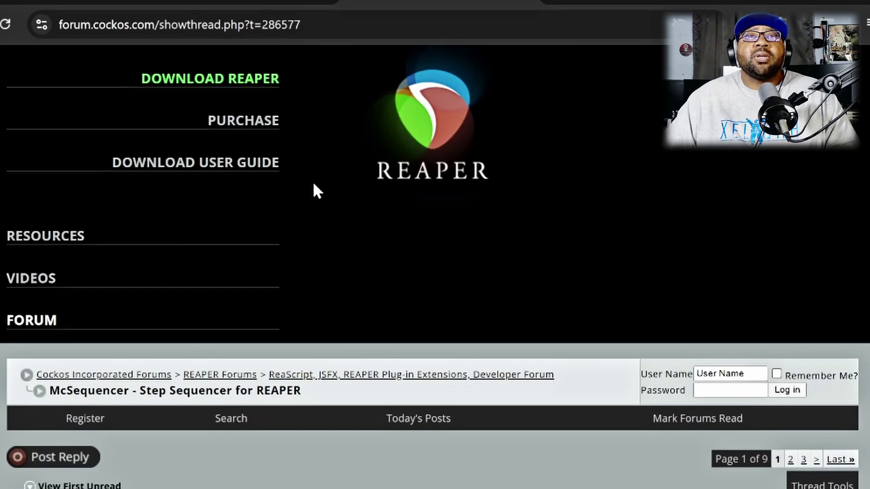
scroll(312, 190, "down", 4)
scroll(188, 264, "down", 3)
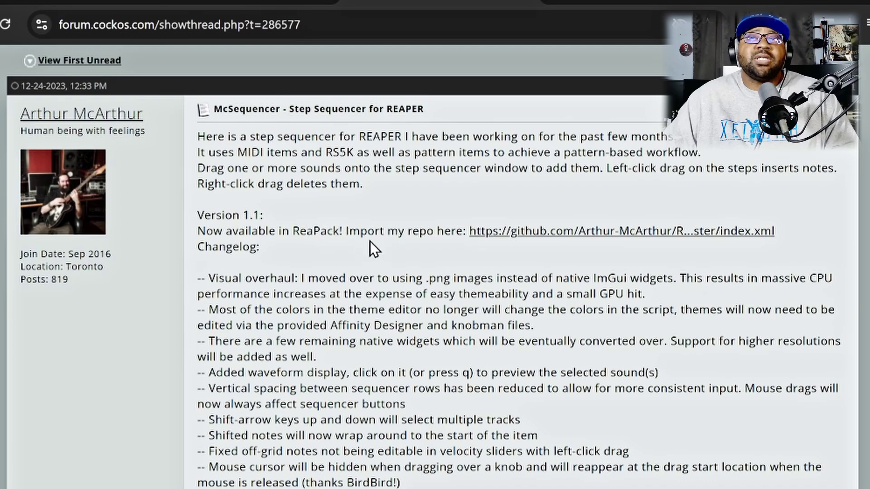
right_click(519, 232)
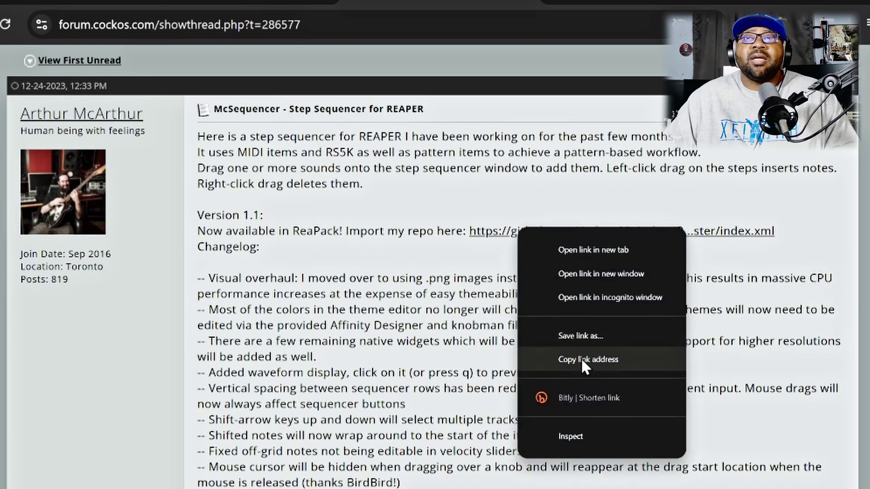
left_click(597, 360)
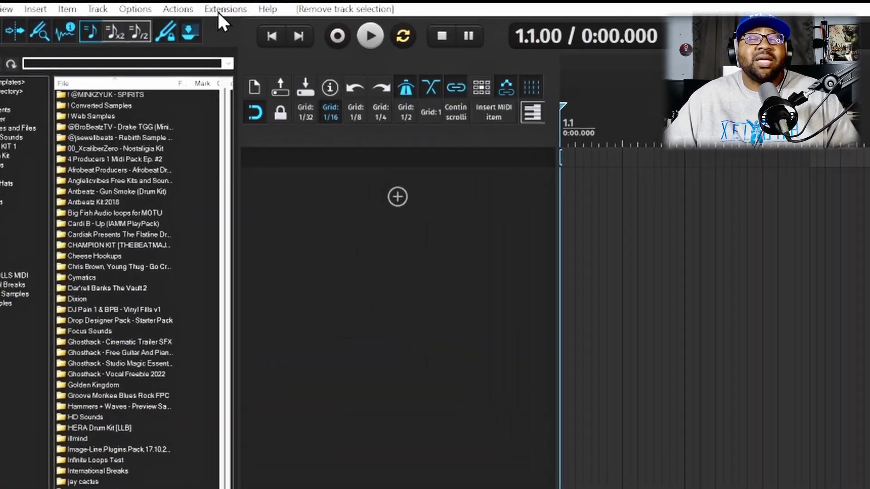
- Switch to REAPER and try to import the copied McSequencer repository URL through ReaPack's repository manager
left_click(126, 6)
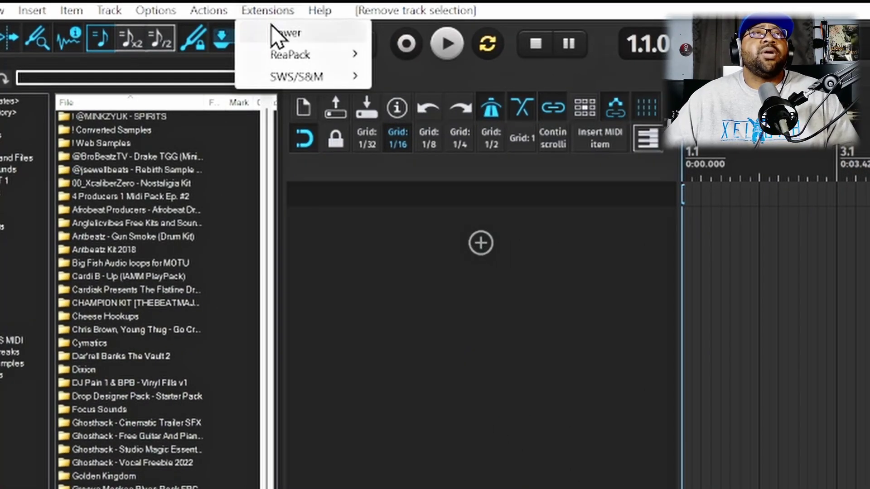
mouse_move(282, 55)
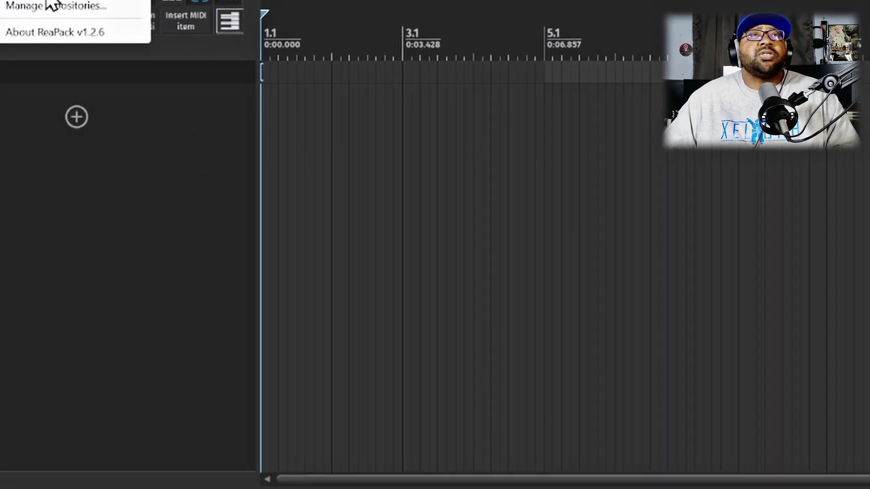
left_click(448, 101)
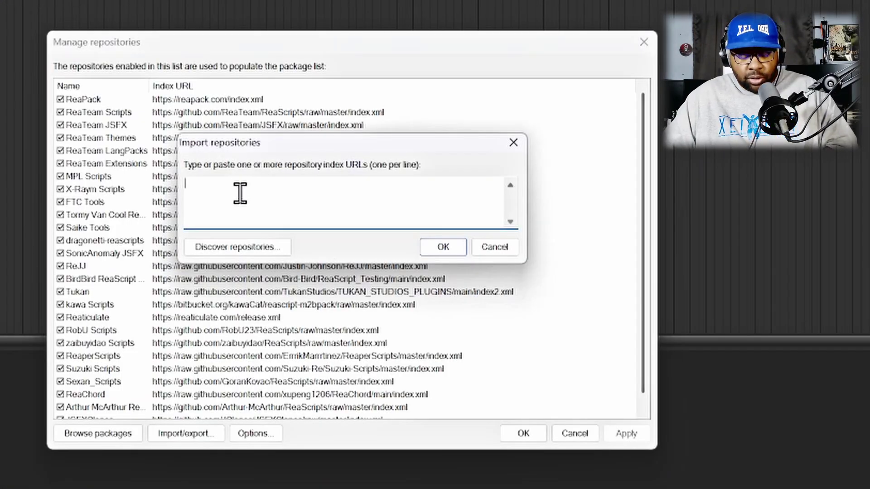
key("ctrl+v")
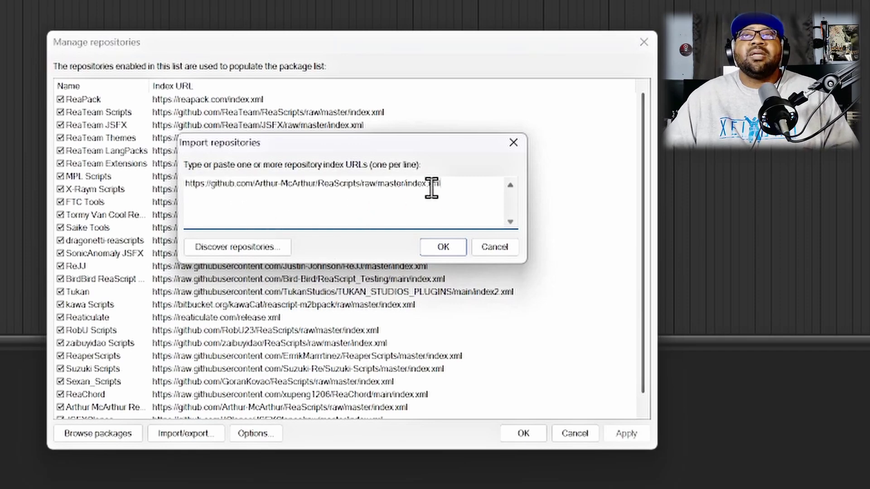
left_click(501, 251)
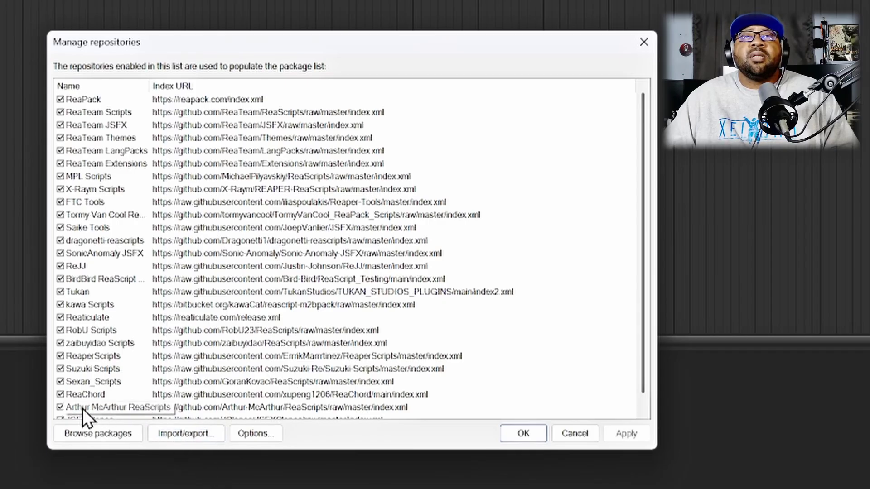
left_click(533, 435)
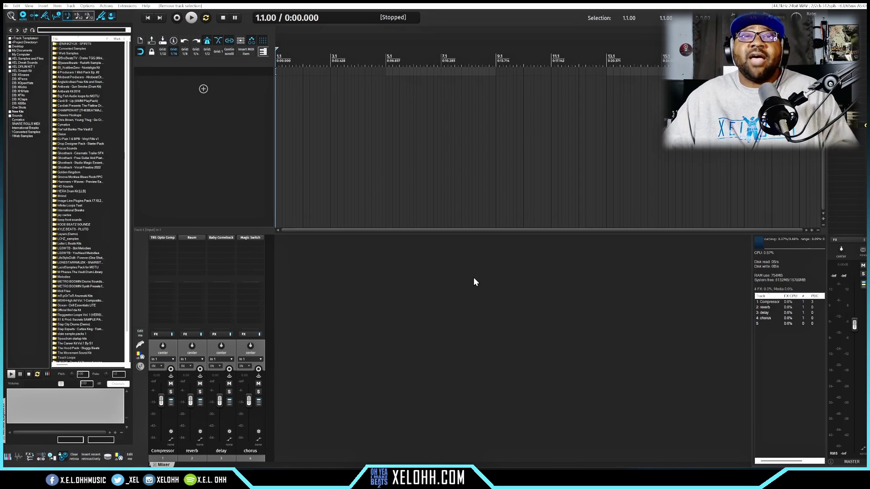
- Filter the action list by "mcseq", run the McSequencer.lua script from the author's ReaScripts folder, and close the list
left_click(140, 367)
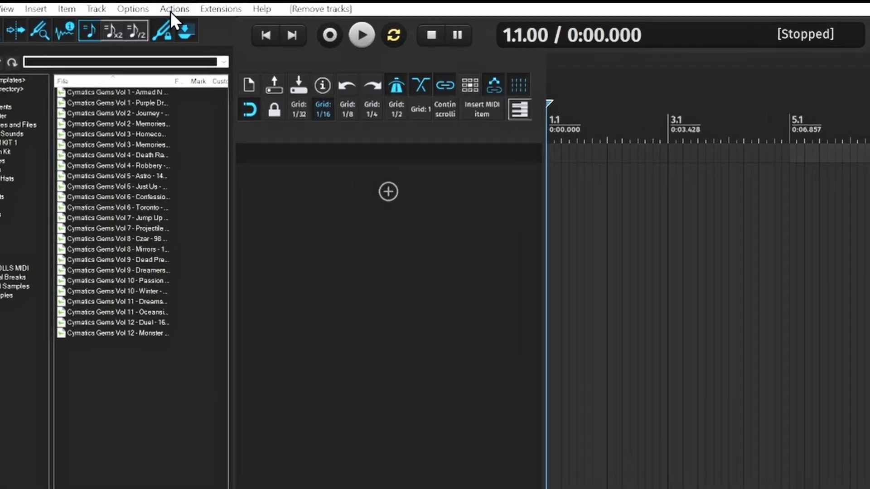
left_click(105, 8)
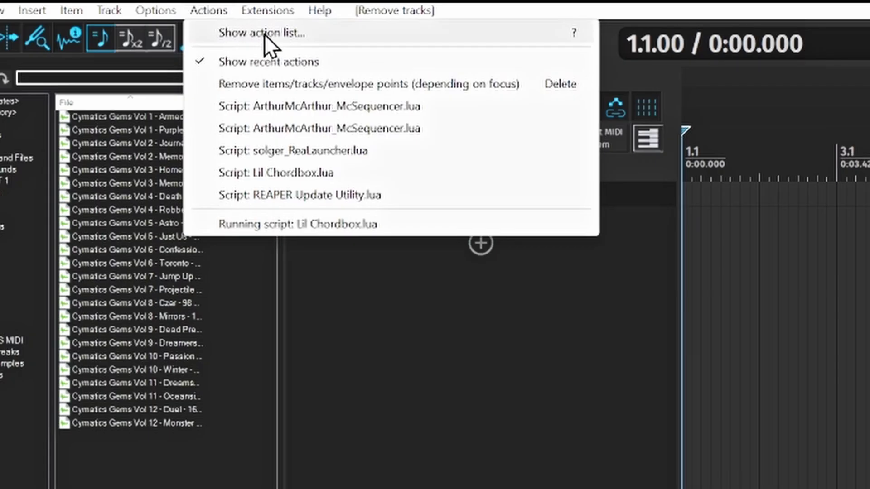
left_click(265, 35)
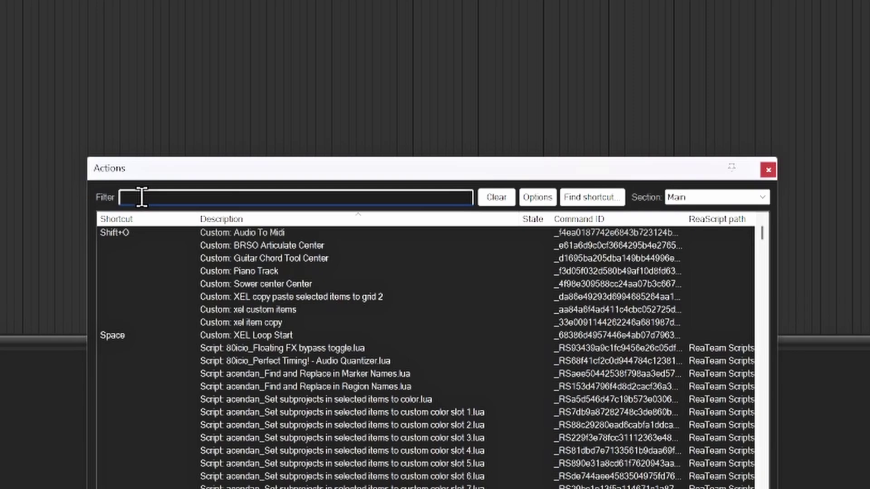
type("mc")
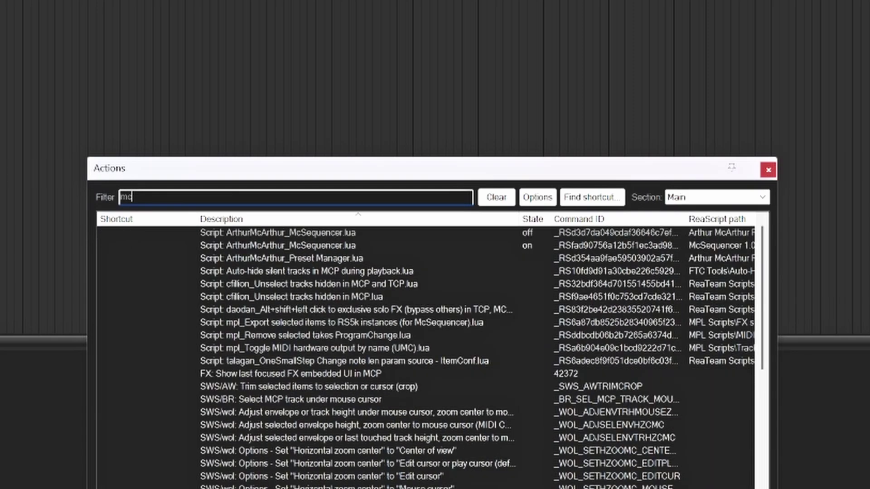
type("seq")
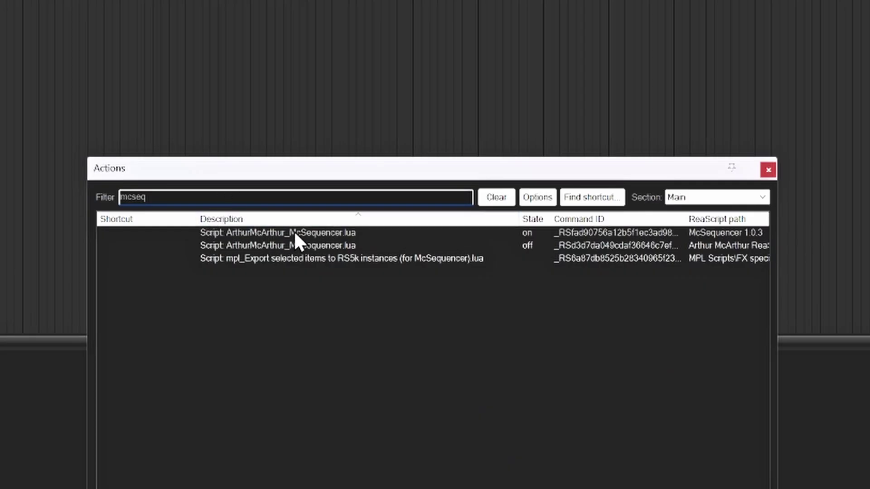
left_click(266, 245)
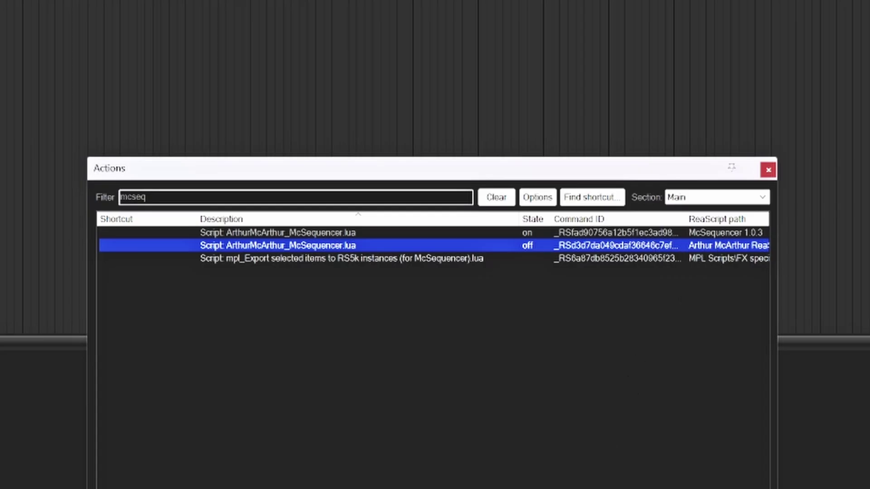
scroll(434, 244, "right", 2)
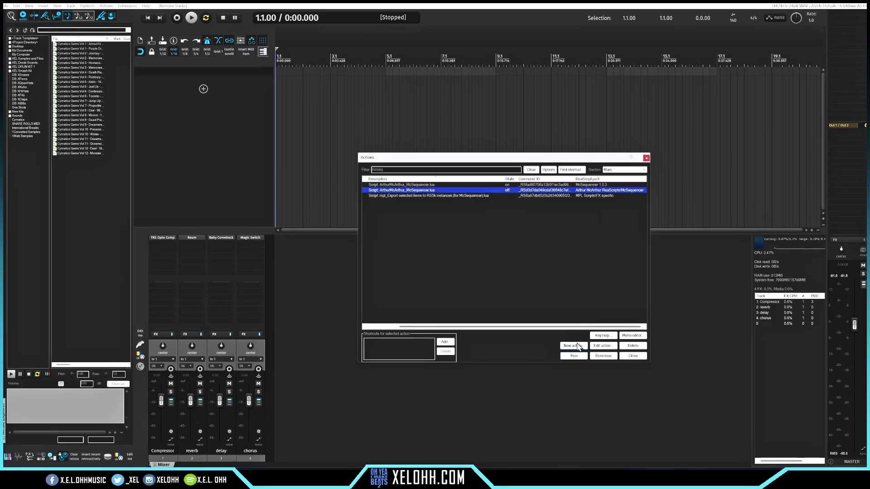
left_click(574, 357)
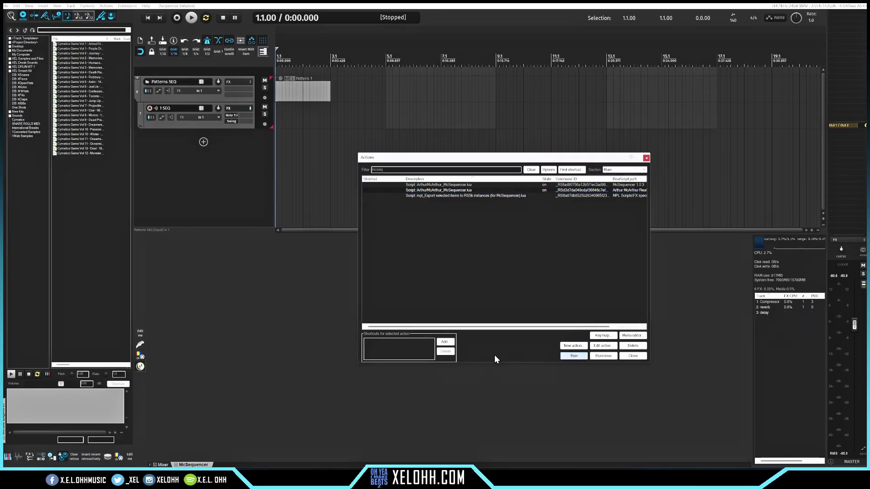
left_click(646, 158)
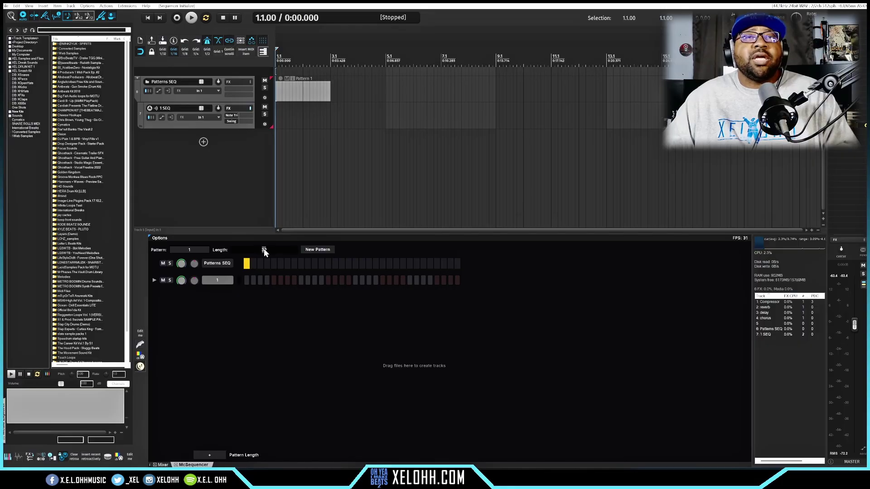
- Try a pattern length of 64 and restore it to 32, and move the position along the Patterns SEQ row and back to the first step
left_click_drag(264, 248, 311, 248)
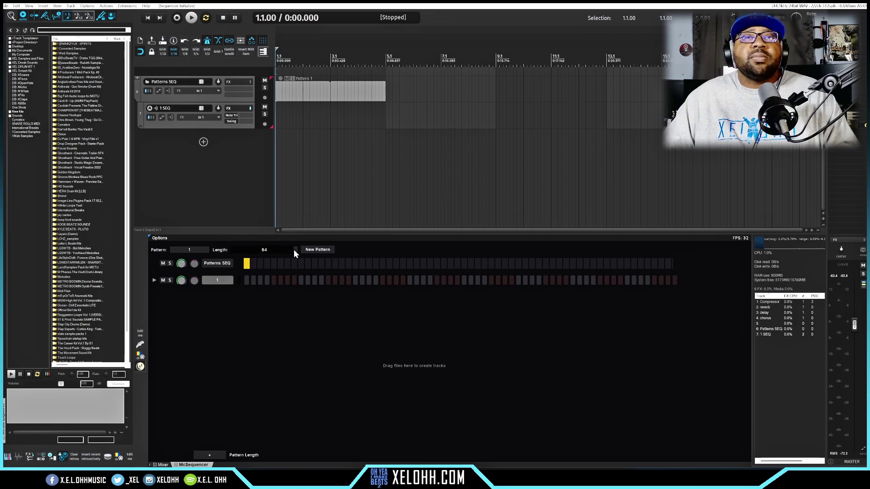
left_click_drag(295, 250, 264, 251)
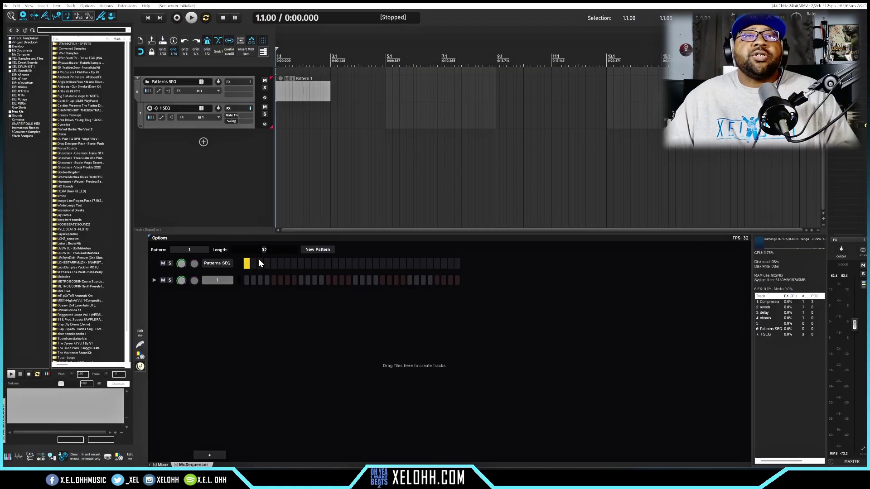
left_click(285, 264)
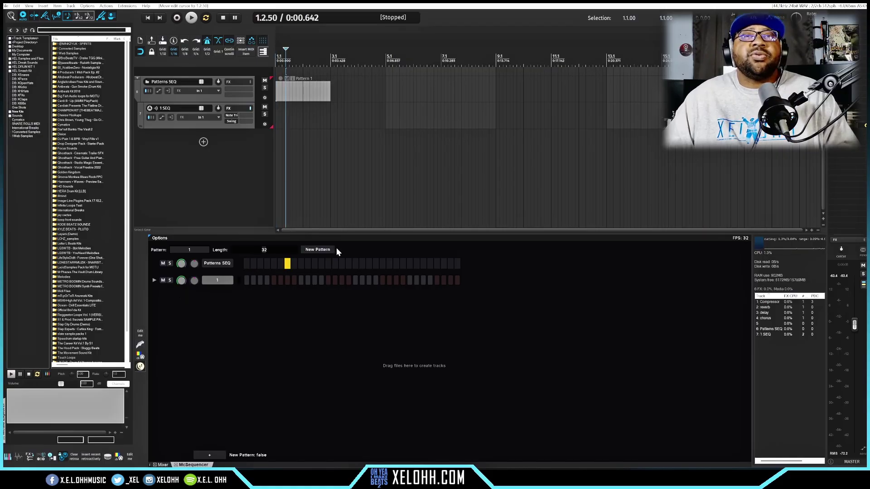
left_click(342, 264)
left_click_drag(362, 265, 449, 265)
left_click(245, 264)
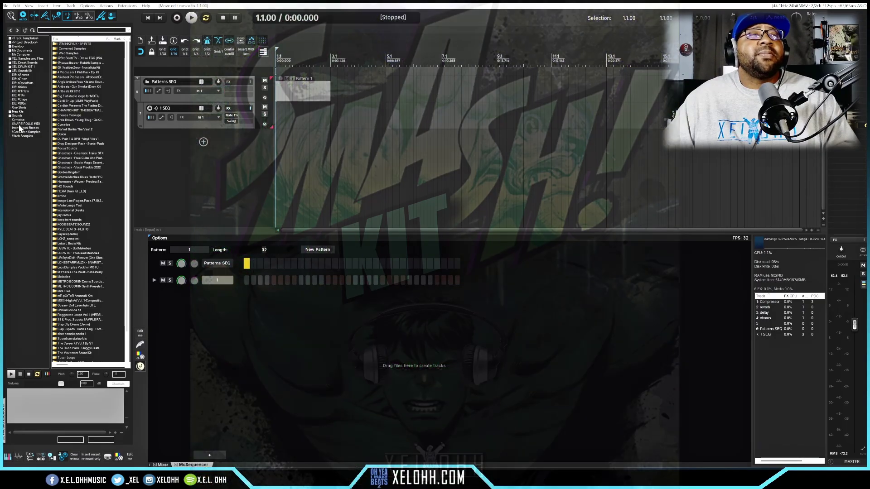
- Load X Kick Bio Polar.wav from the kicks database onto sequencer track 1 and audition it
left_click(19, 87)
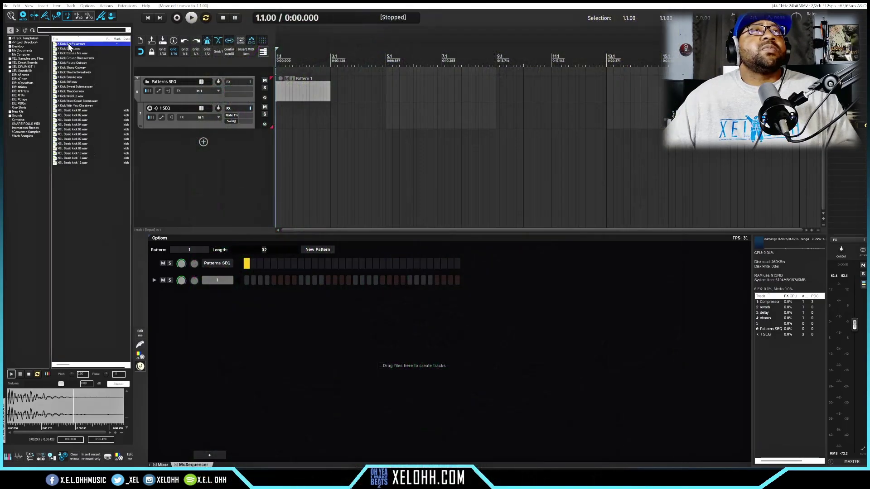
left_click_drag(73, 43, 218, 281)
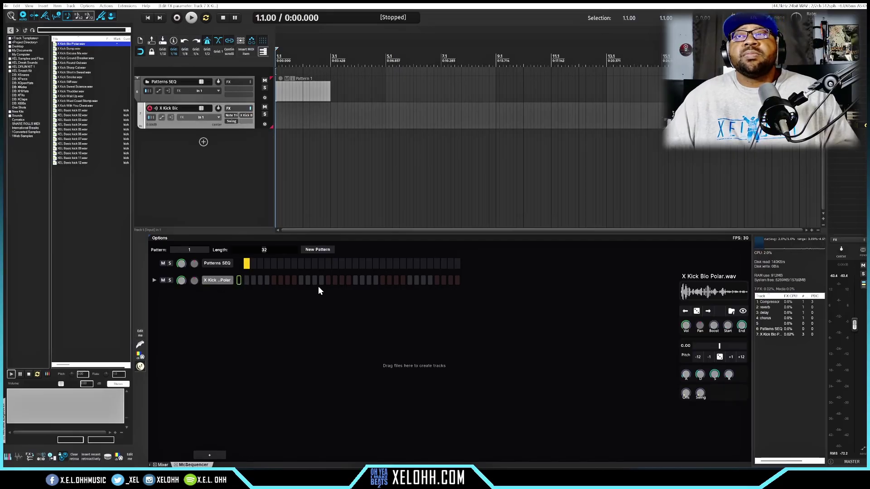
left_click(698, 294)
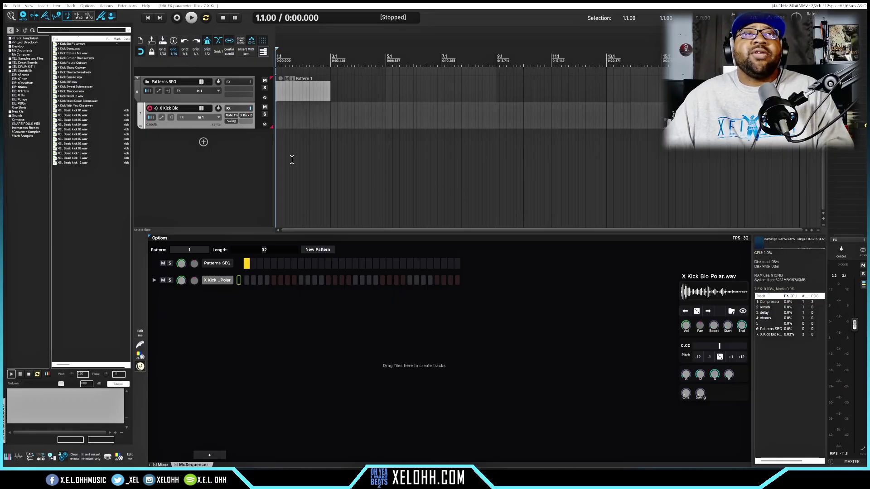
- Set the kick track's record input to all MIDI inputs
left_click(219, 117)
mouse_move(241, 138)
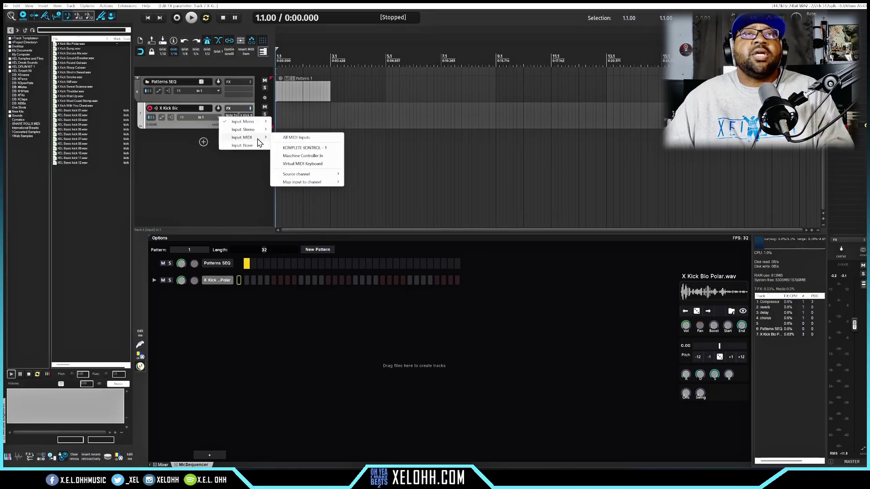
left_click(298, 137)
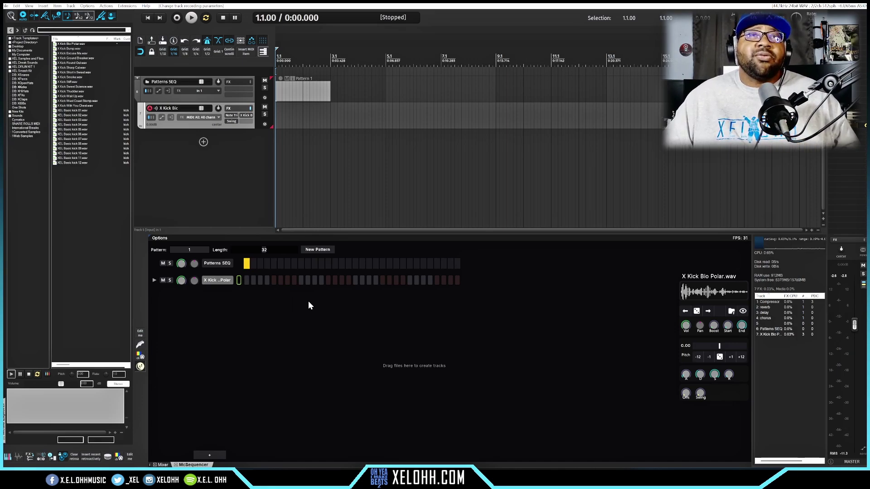
- Create the kick row's pattern item and advance its sample through X Kick Bump.wav and X Kick Excuse Me.wav to the X Kick Ground sample, auditioning along the way
left_click(280, 281)
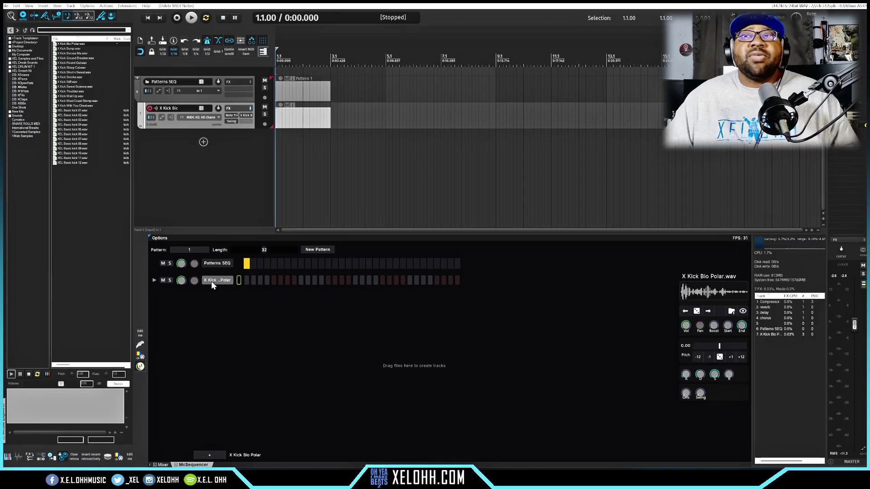
left_click(708, 290)
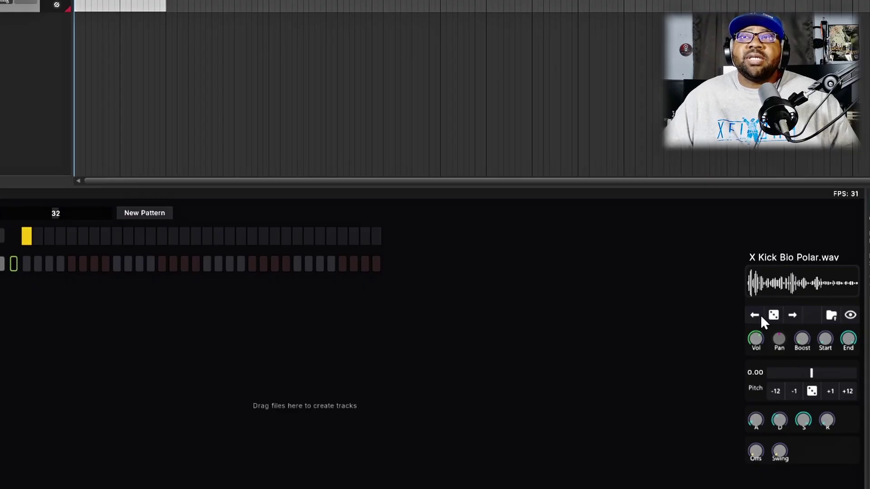
left_click(792, 313)
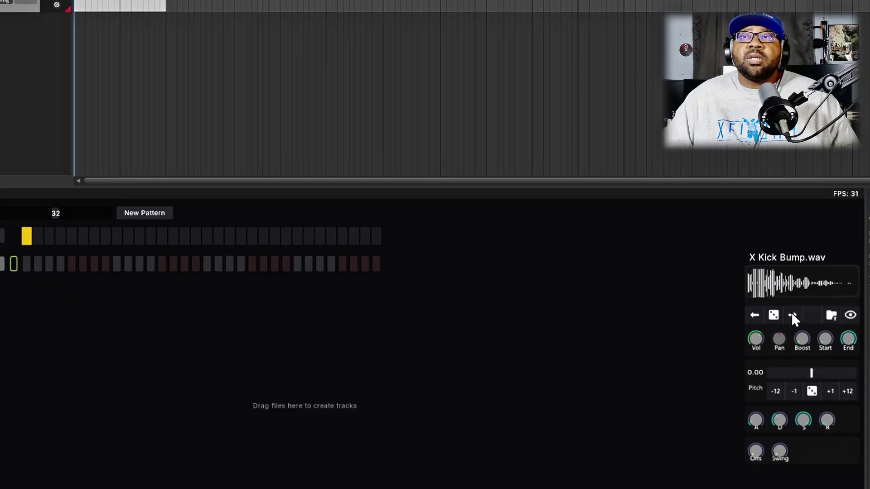
left_click(763, 281)
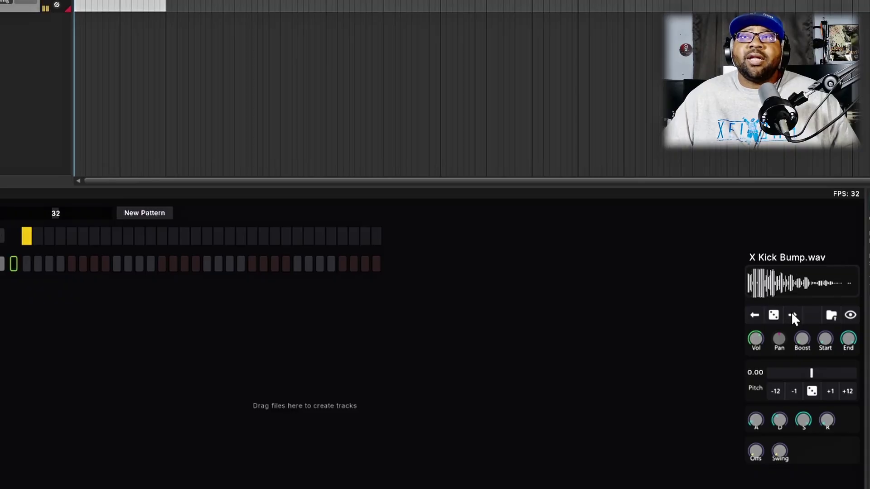
left_click(792, 314)
left_click(766, 286)
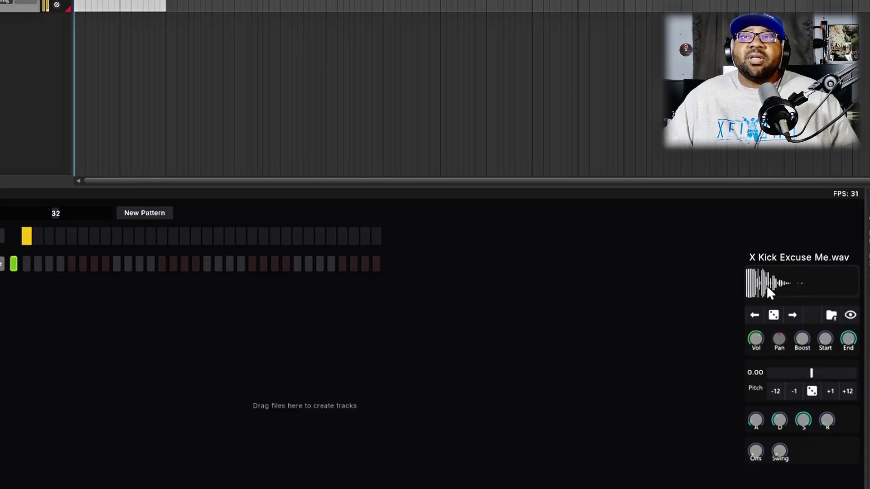
left_click(766, 283)
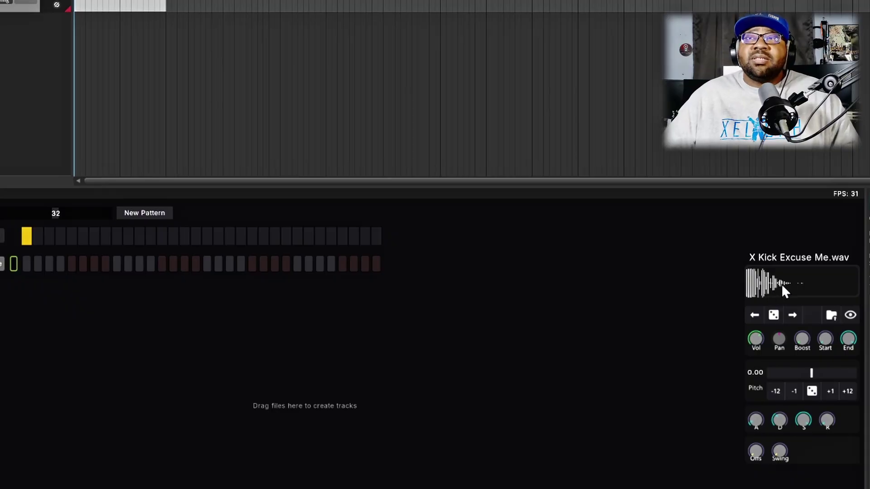
left_click(792, 315)
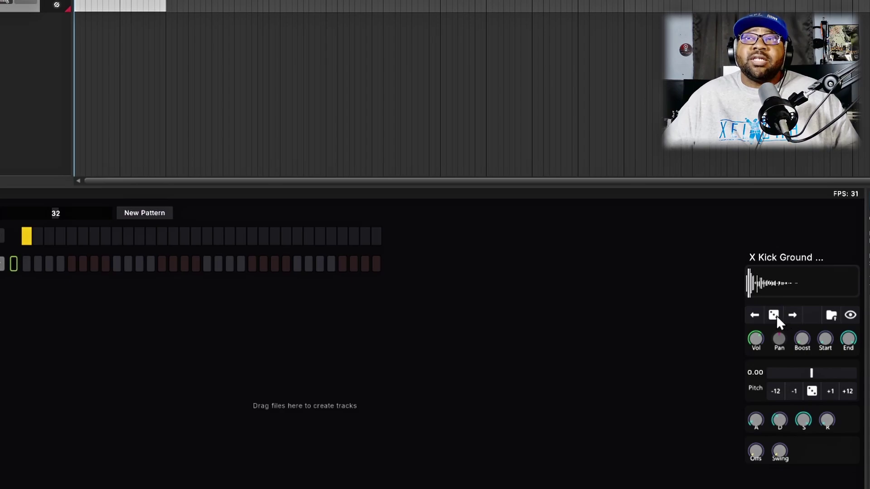
- Audition the X Kick Ground sample, replace it with the random pick X Kick Sharp Cut.wav and audition that kick
left_click(765, 282)
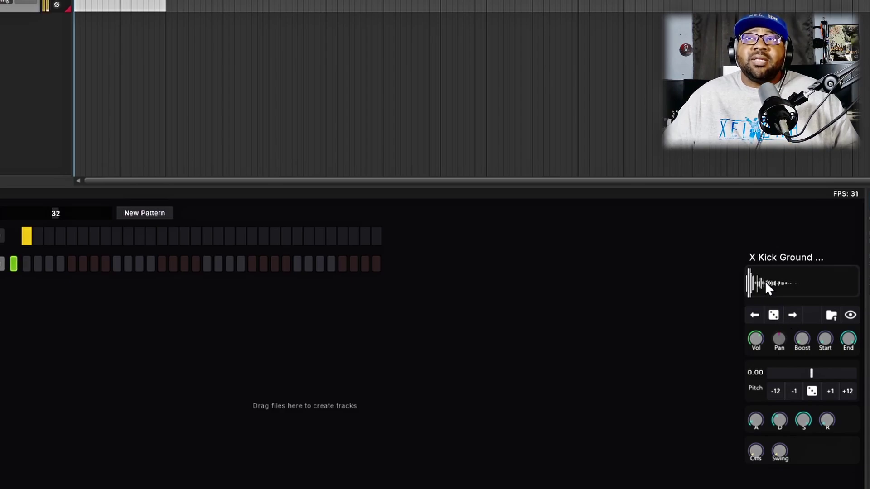
left_click(775, 315)
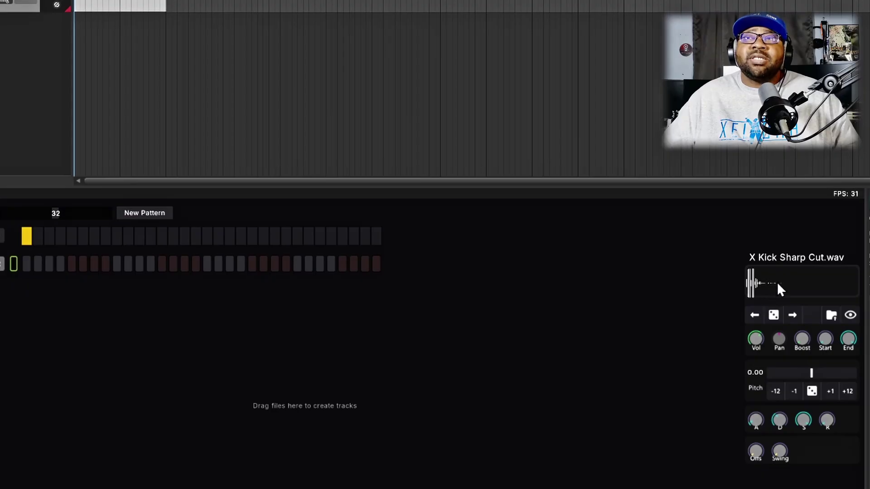
left_click(768, 290)
left_click(769, 290)
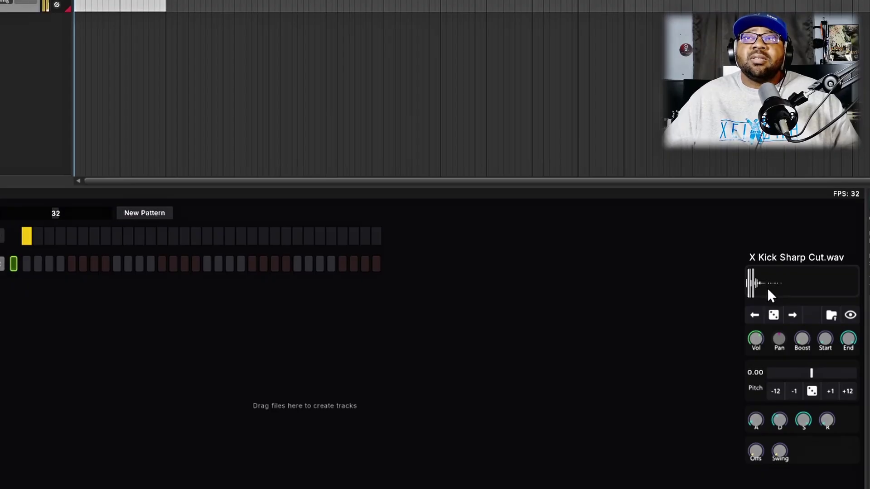
- Look at the file browser for choosing a replacement kick sample and close it without choosing a file
left_click(832, 314)
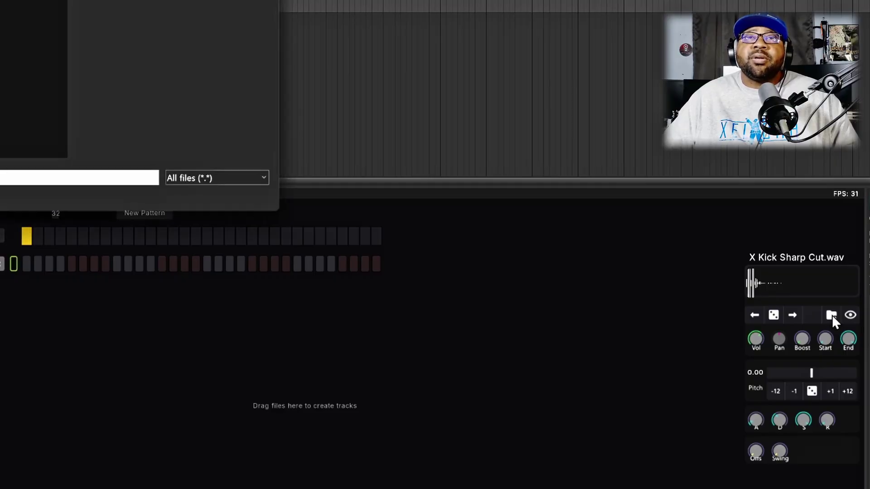
left_click_drag(0, 0, 290, 9)
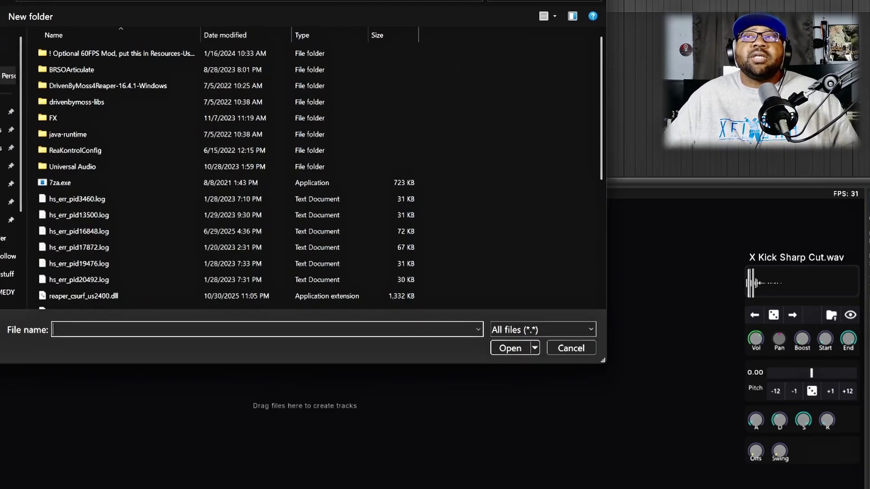
key("Escape")
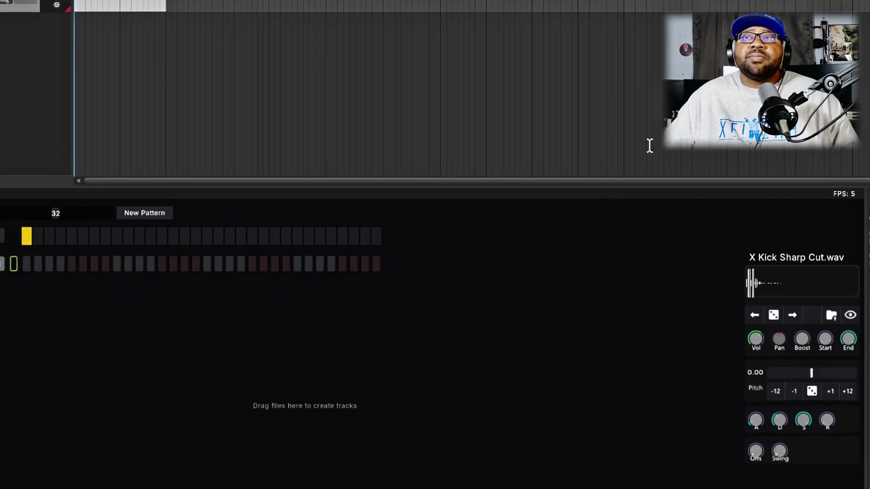
- View the ReaSamplOmatic5000 settings of the X Kick Sharp Cut sample and close the plugin window
left_click(851, 314)
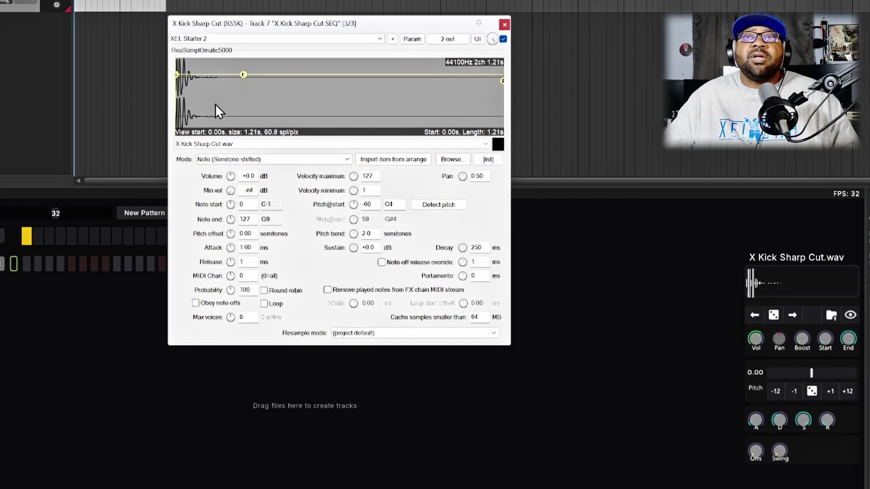
key("space")
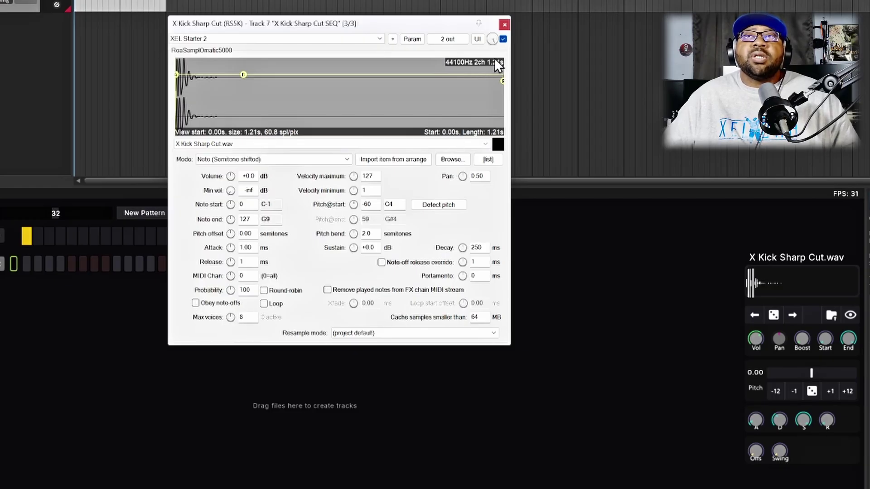
left_click(505, 23)
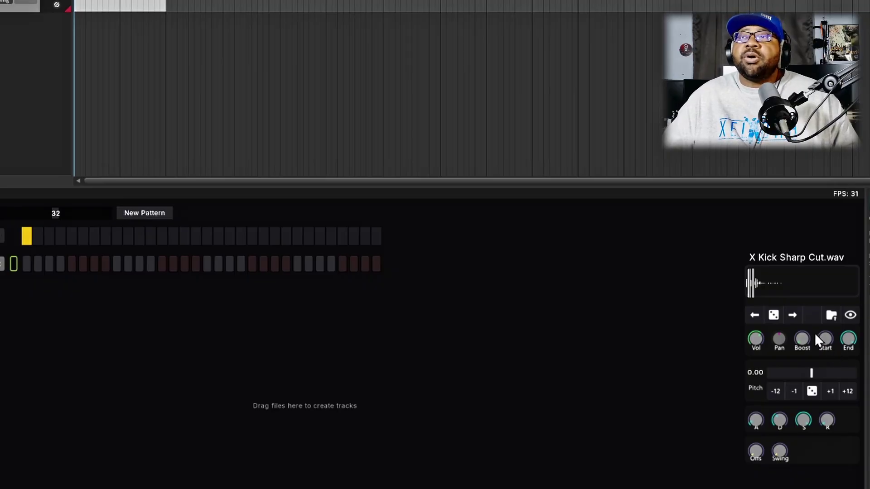
- Move the kick sample's End point earlier, and try a higher Boost before returning Boost to its minimum
left_click_drag(849, 341, 849, 383)
mouse_move(827, 339)
left_mouse_down()
mouse_move(823, 353)
mouse_move(803, 341)
left_mouse_up()
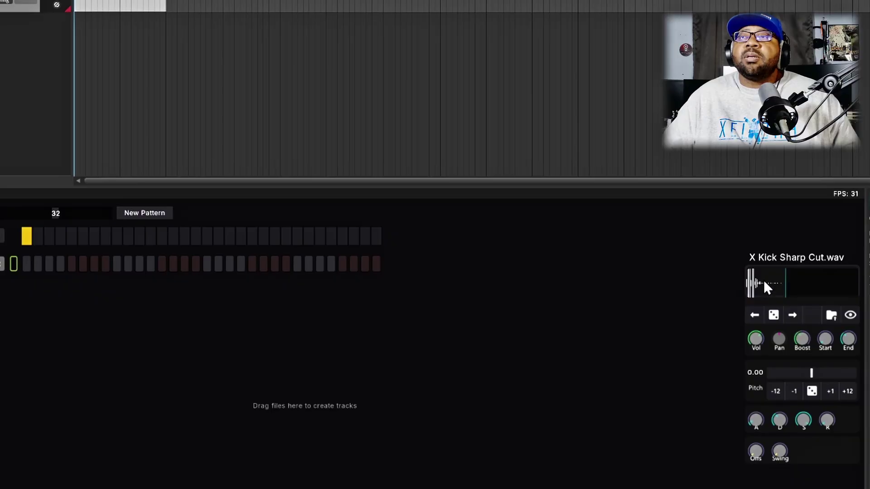
left_click_drag(800, 337, 800, 336)
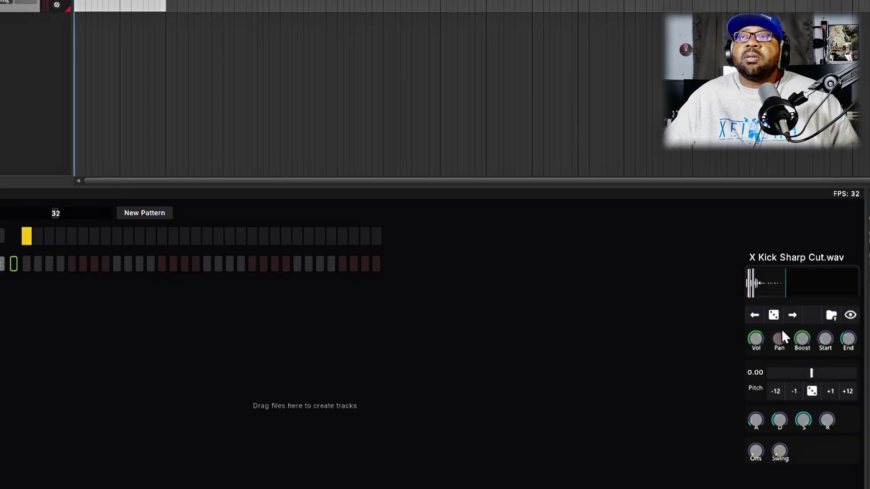
left_click_drag(803, 341, 803, 345)
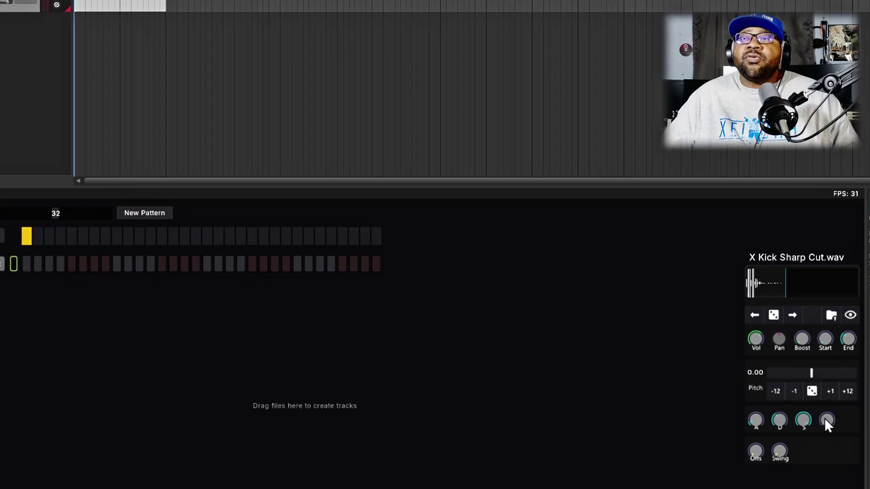
- Try the kick track's Offset and Swing controls, resetting the offset to its default
left_click_drag(756, 450, 752, 433)
double_click(754, 447)
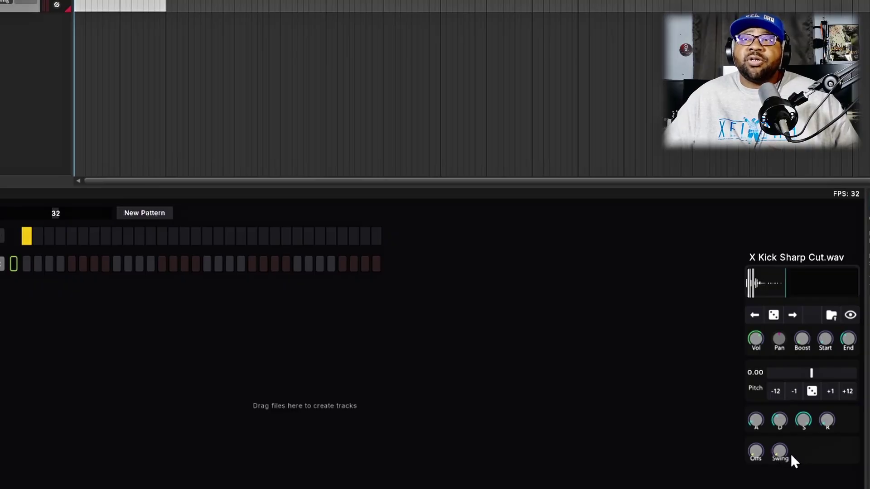
mouse_move(783, 450)
left_mouse_down()
mouse_move(783, 439)
mouse_move(782, 453)
left_mouse_up()
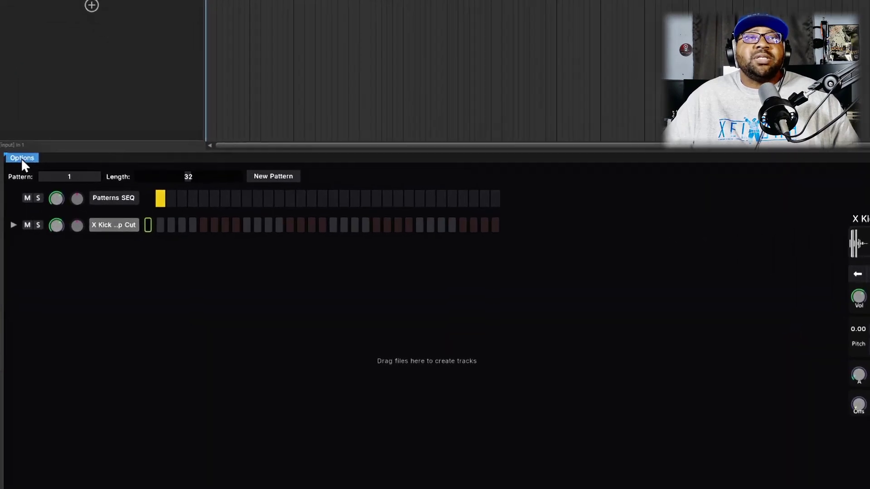
- Try a time resolution of 8 in the sequencer preferences, restore it to 4 and close the preferences
left_click(22, 158)
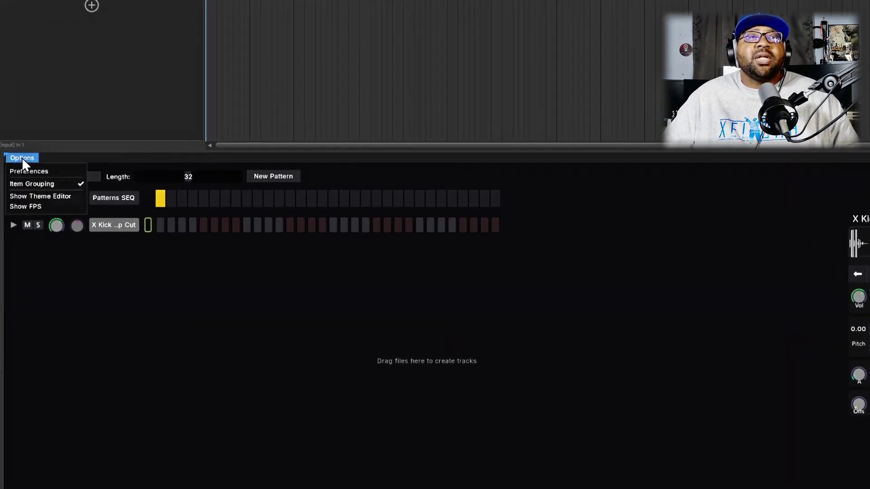
left_click(27, 171)
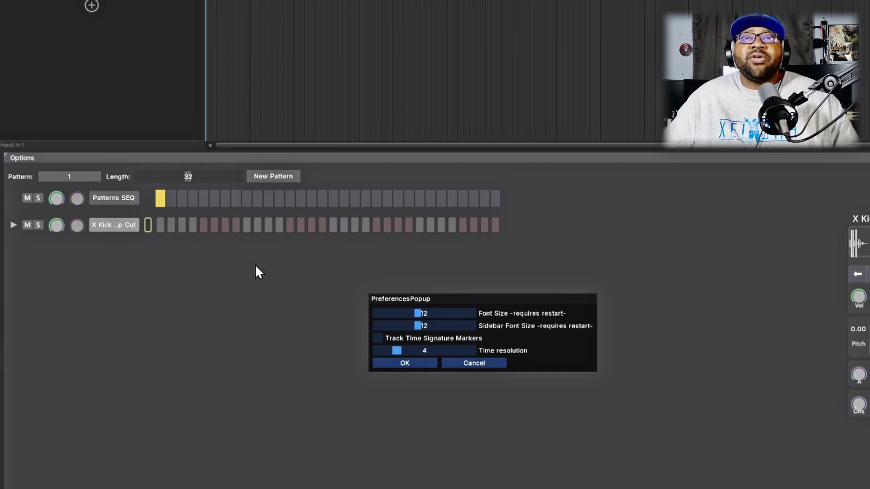
left_click_drag(396, 349, 439, 355)
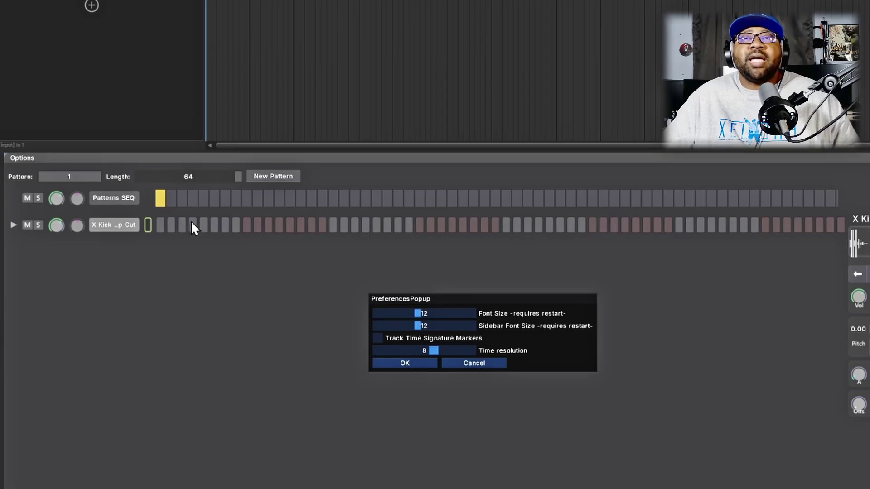
left_click_drag(433, 348, 402, 353)
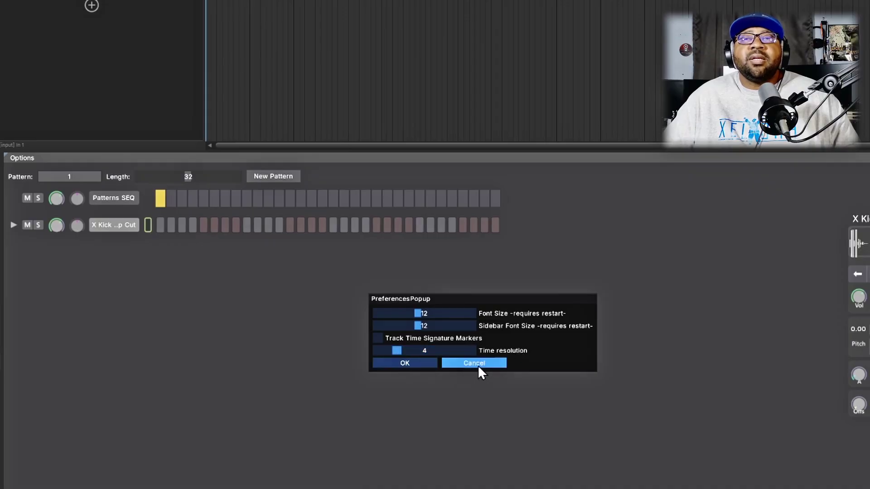
left_click(491, 364)
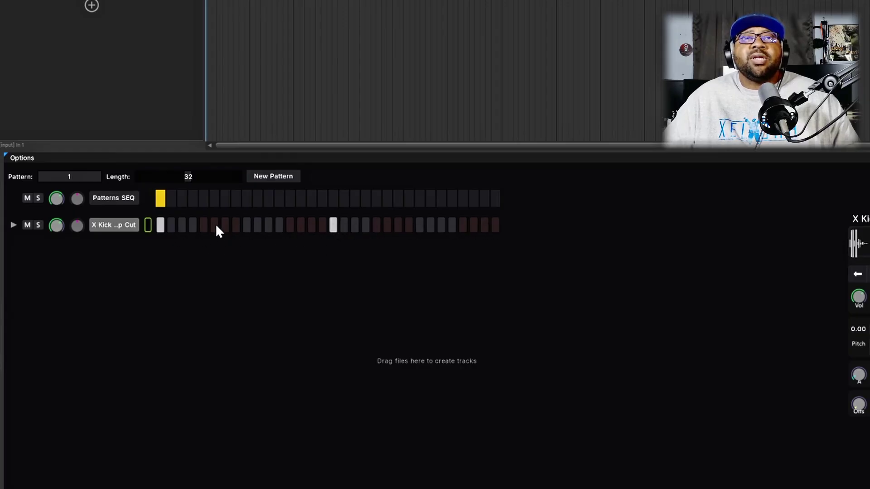
- Examine the kick row's Velocity, Offset and Pitch step lanes, return to Velocity and collapse the row
left_click(181, 224)
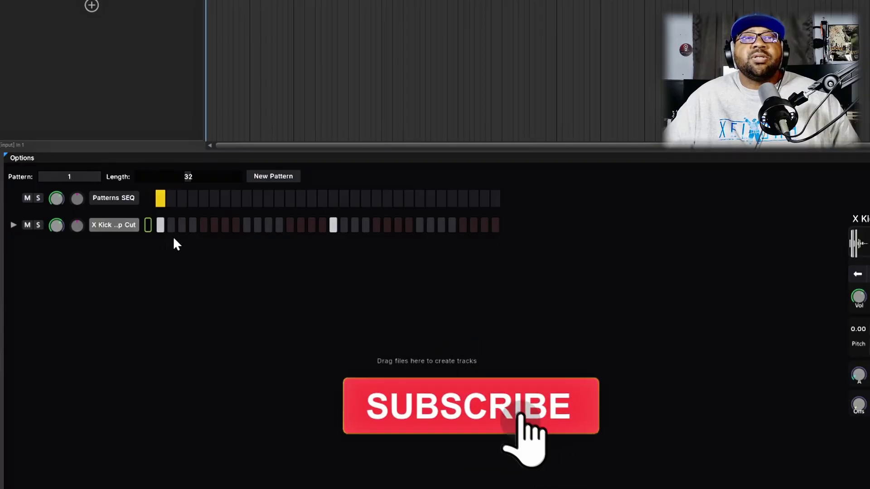
left_click(14, 225)
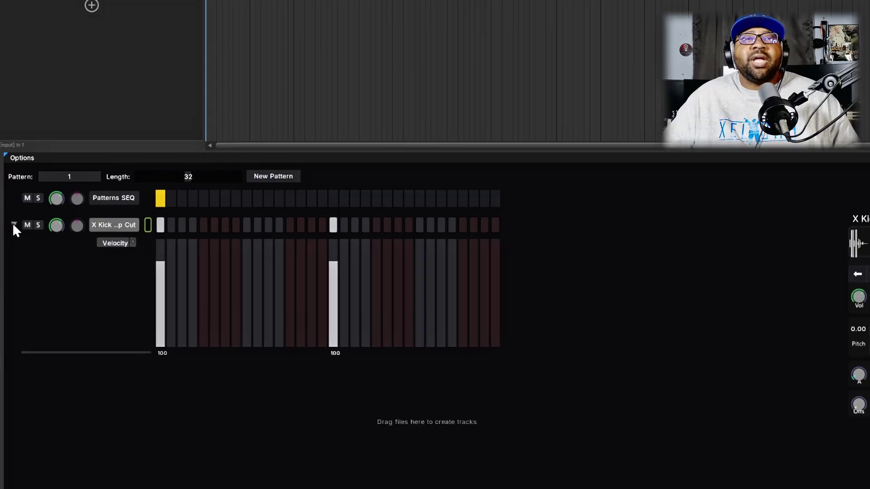
left_click(133, 241)
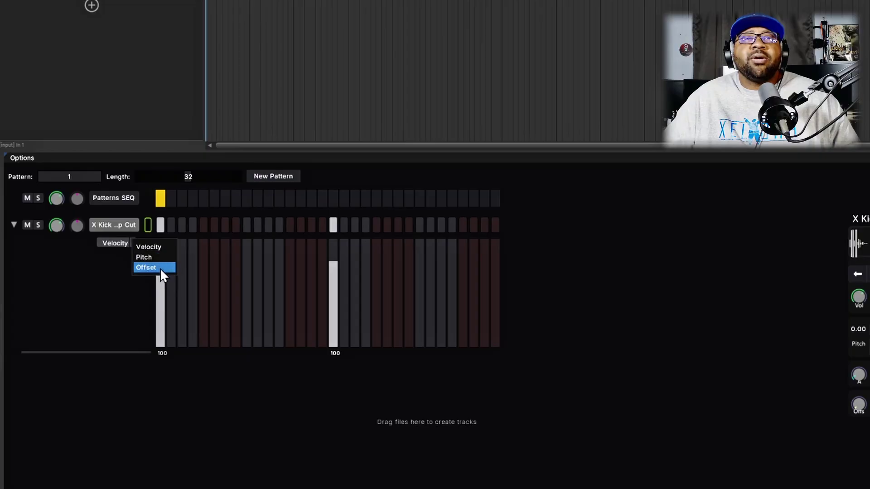
left_click(190, 271)
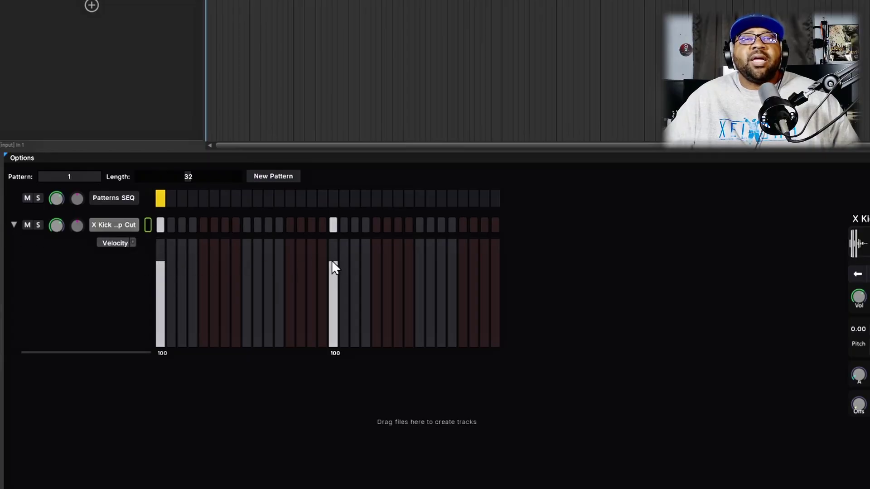
left_click(132, 243)
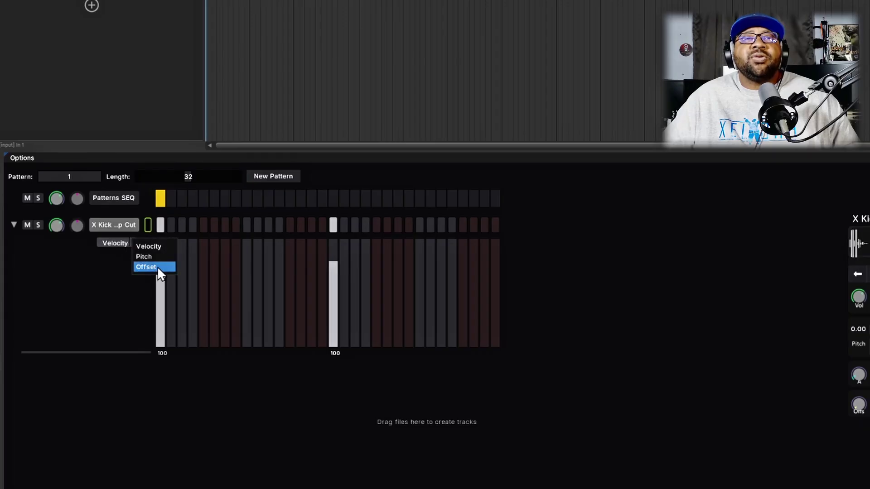
left_click(153, 268)
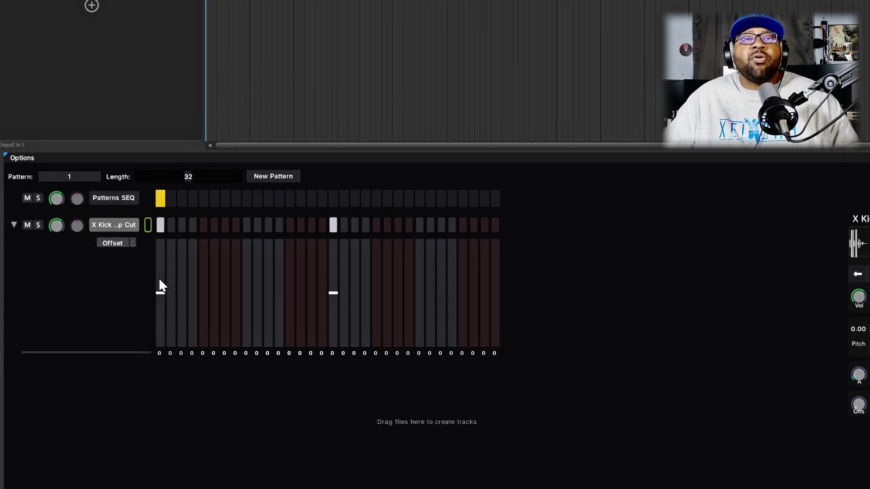
left_click(132, 244)
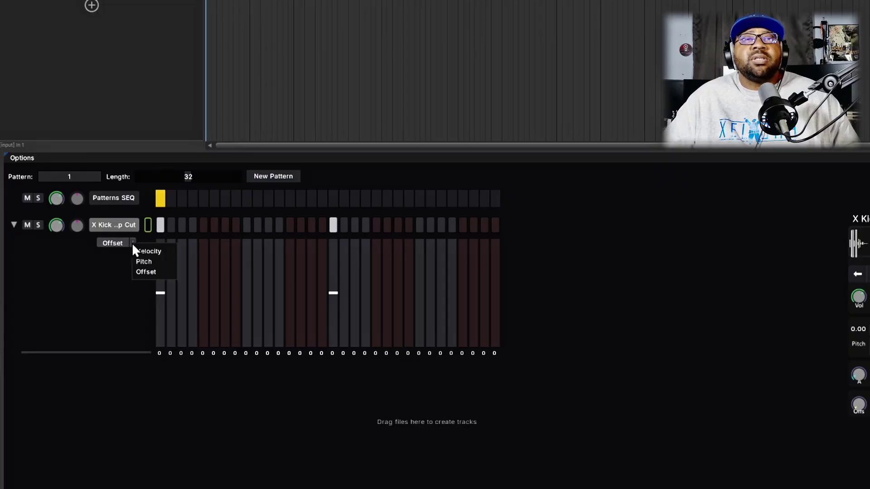
left_click(149, 264)
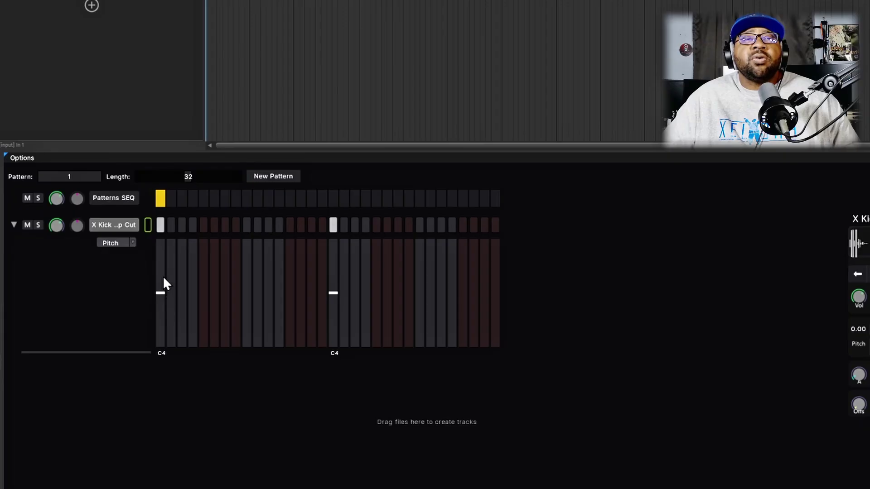
left_click(133, 242)
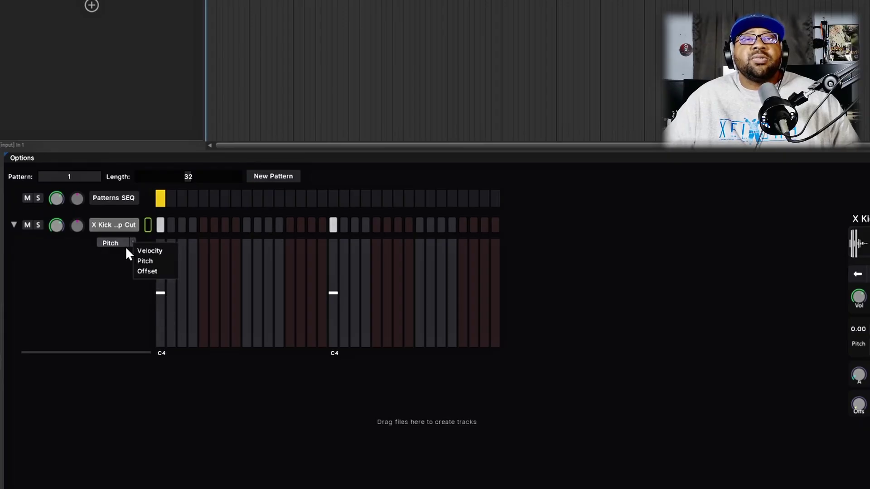
left_click(149, 250)
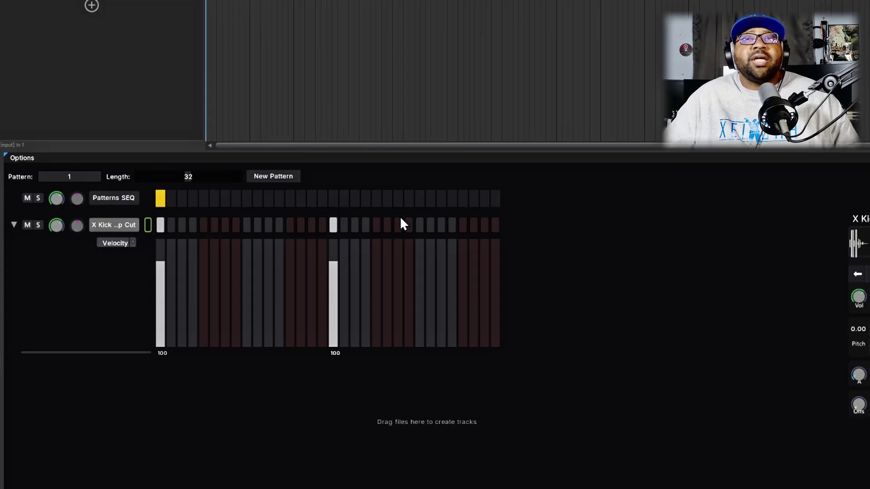
left_click(13, 224)
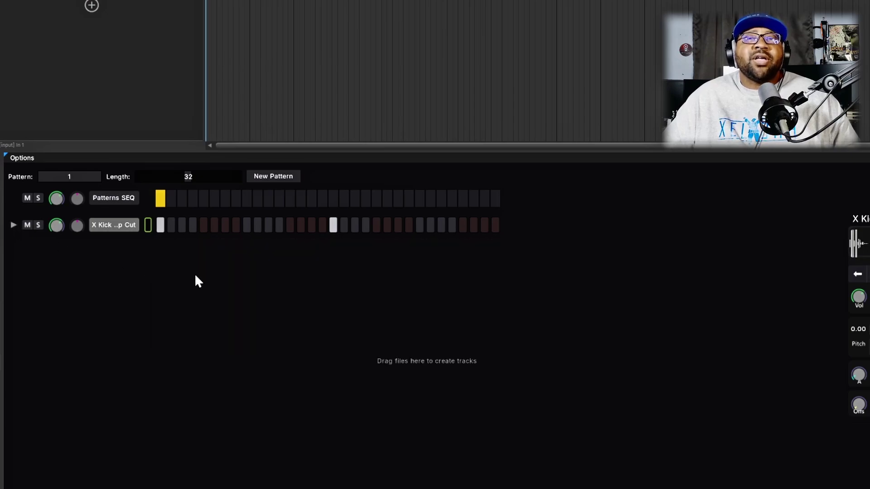
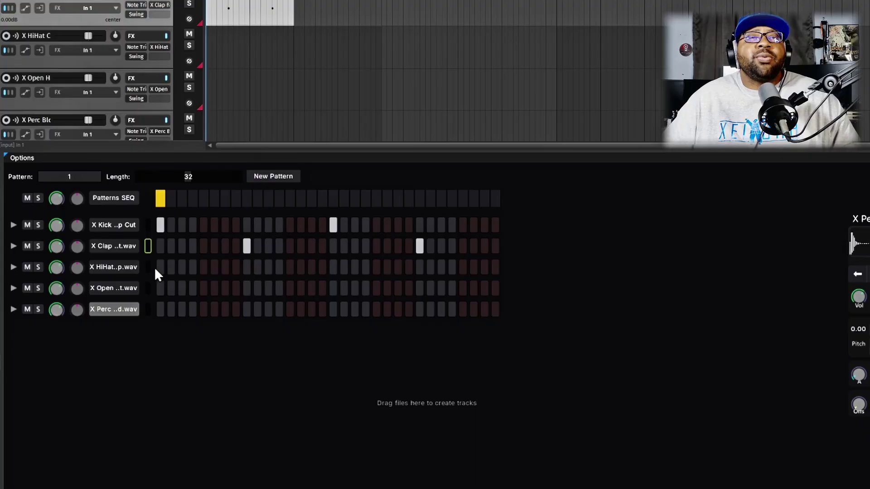
- Duplicate the X HiHat row in the sequencer
right_click(143, 267)
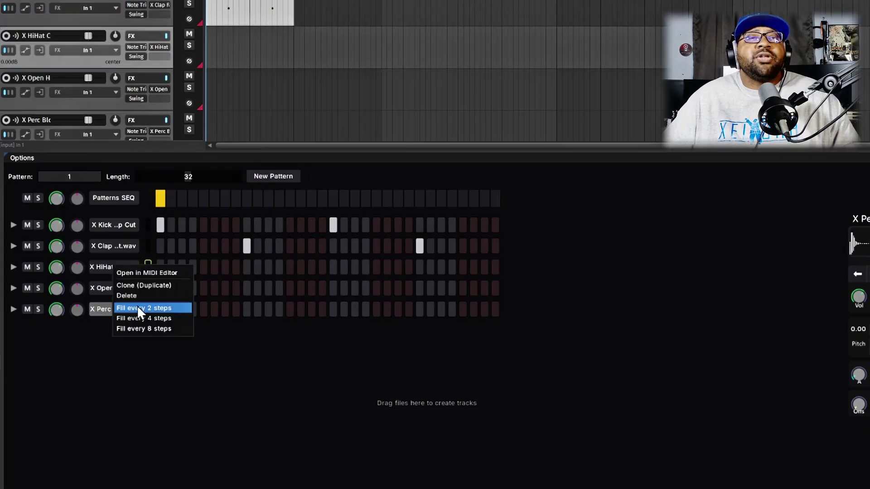
left_click(104, 267)
right_click(109, 267)
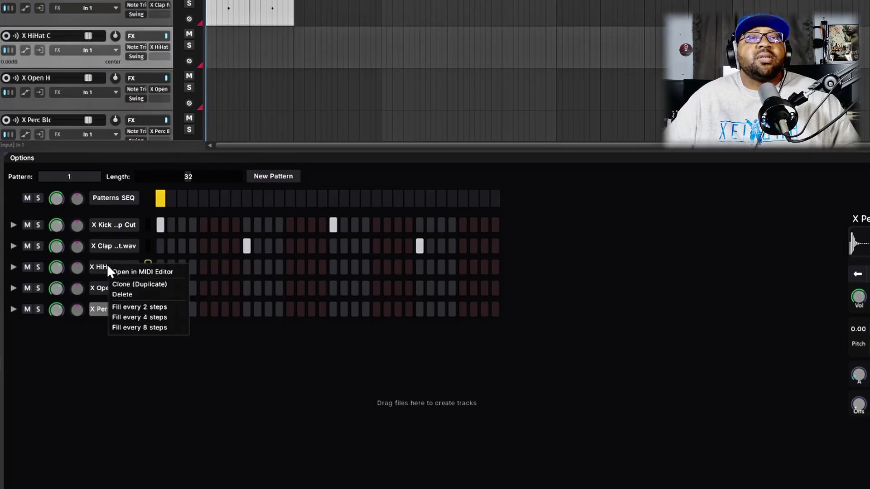
left_click(172, 284)
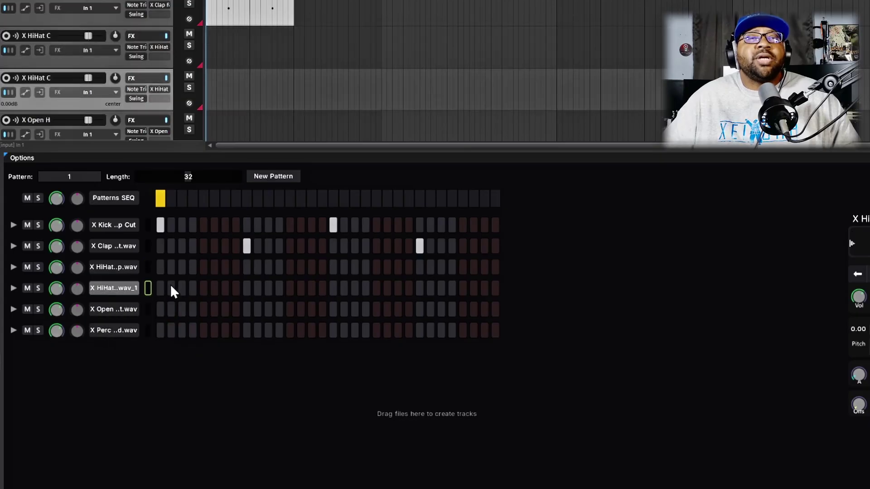
- Fill the original X HiHat Chop row with a hit every 2 steps
left_click(107, 267)
right_click(110, 267)
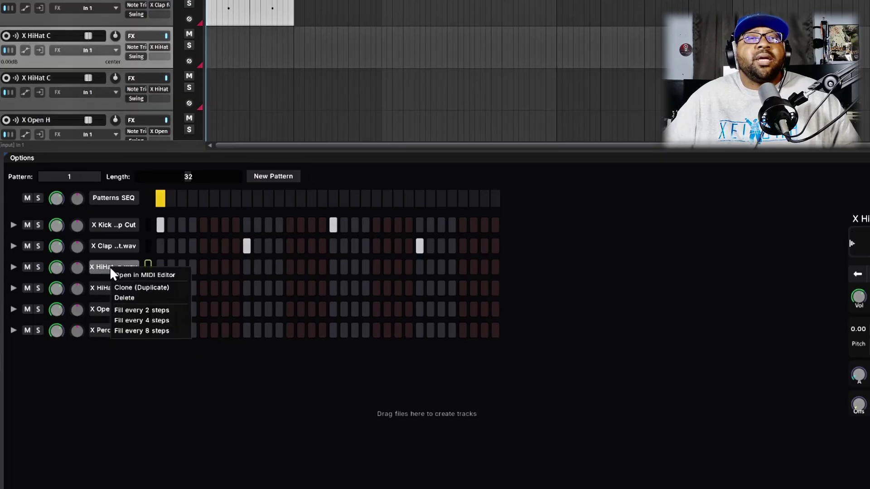
left_click(144, 310)
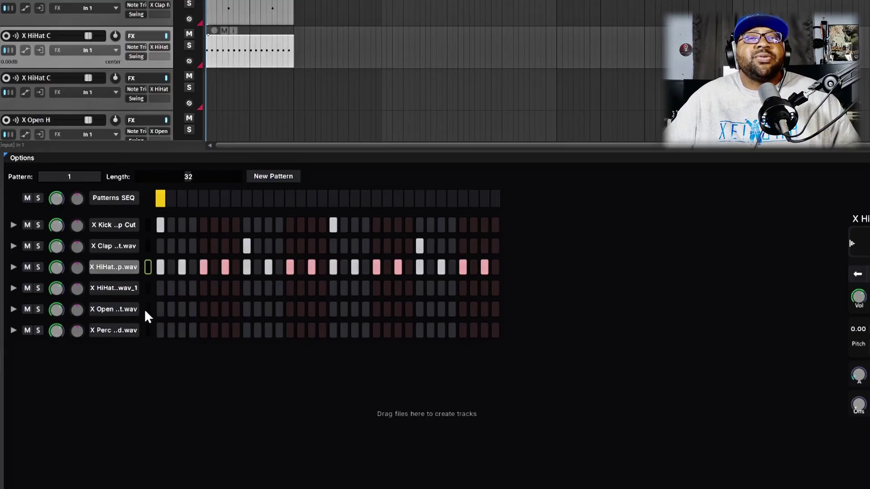
- Swap the duplicated hi-hat's sample for a random one and fill its row every 4 steps
left_click(110, 287)
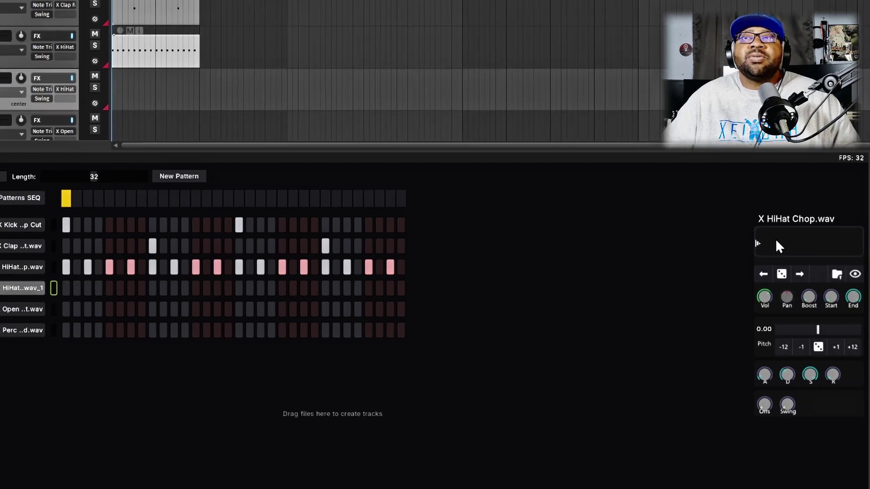
left_click(782, 274)
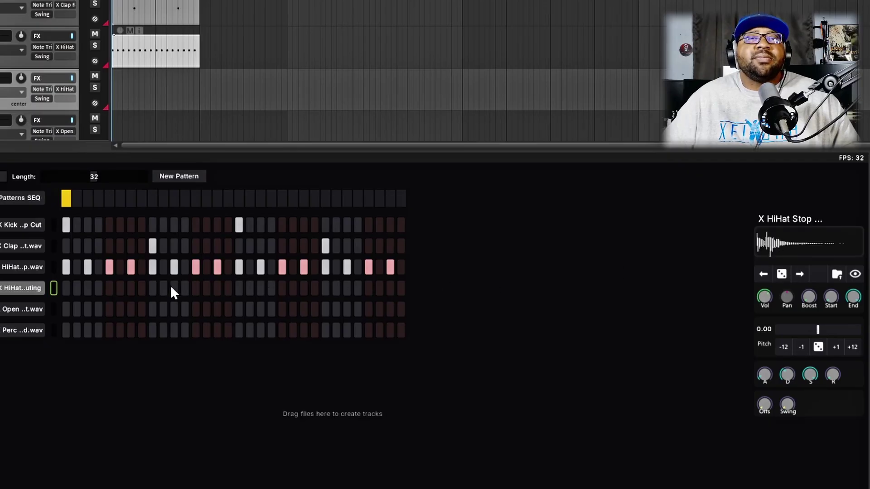
right_click(17, 286)
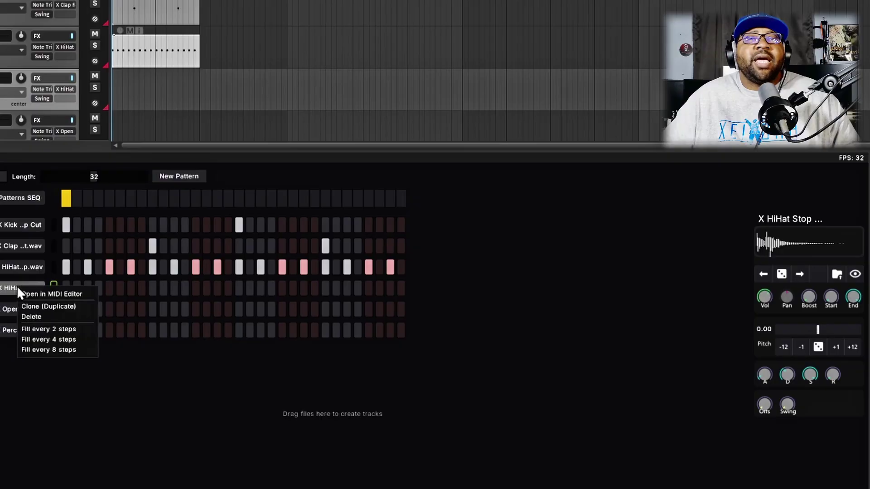
left_click(137, 339)
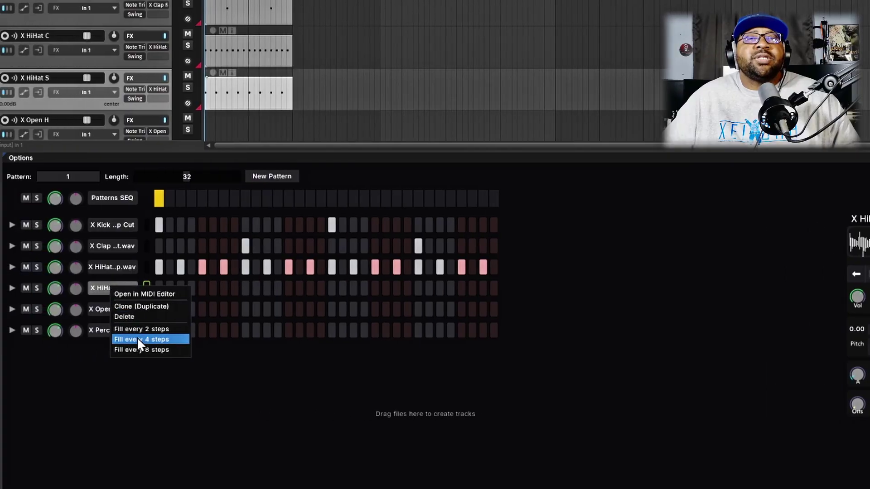
- Show the duplicated hi-hat row's Offset lane and set offsets of about 8 to 12 on all its hits
left_click(12, 289)
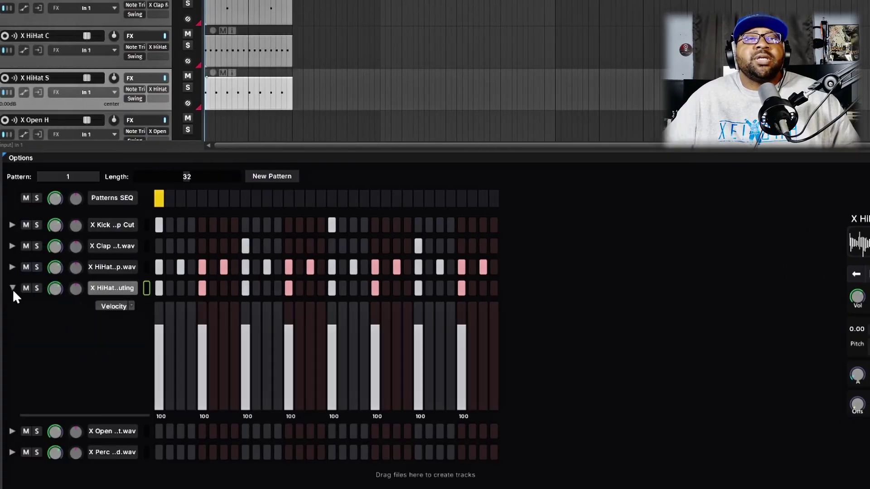
left_click(131, 306)
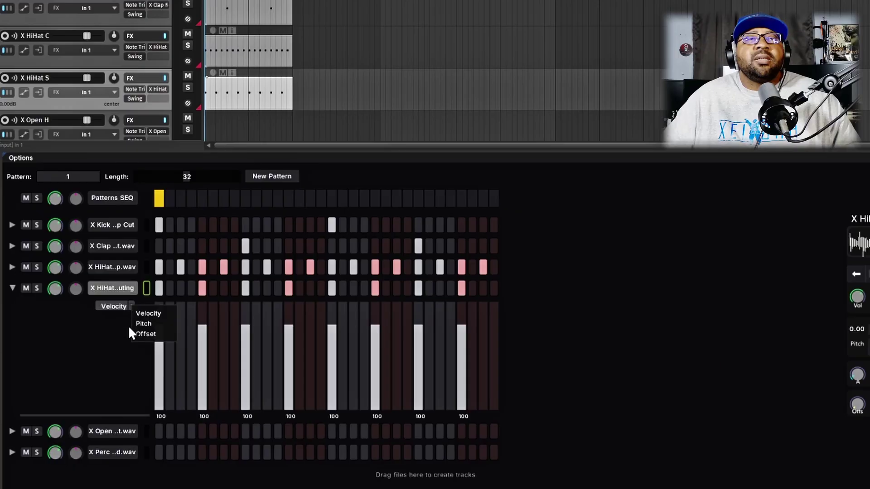
left_click(145, 334)
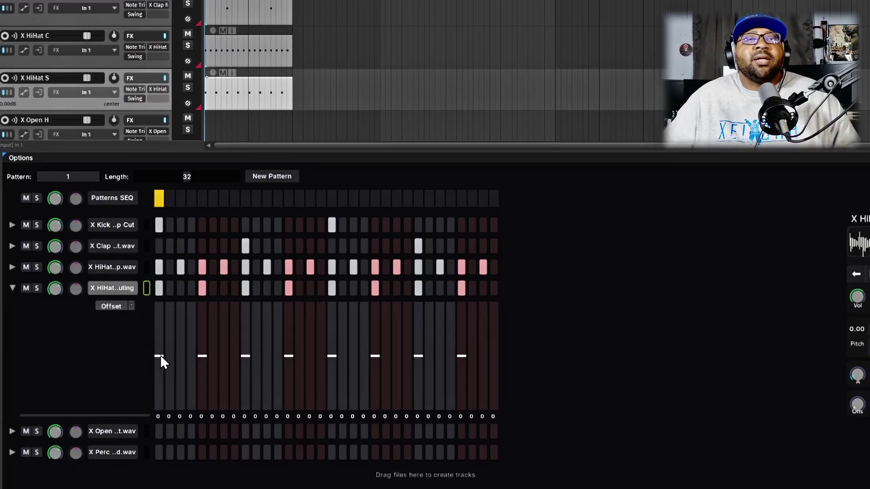
left_click_drag(163, 349, 461, 353)
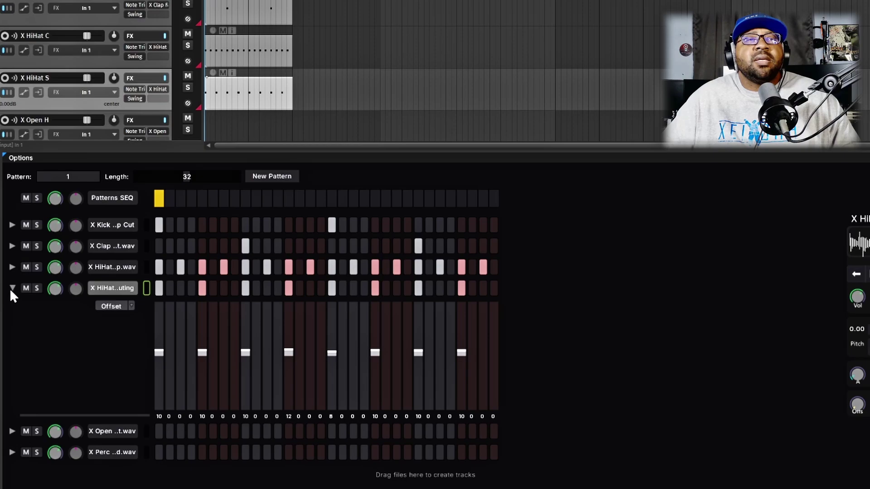
left_click(131, 306)
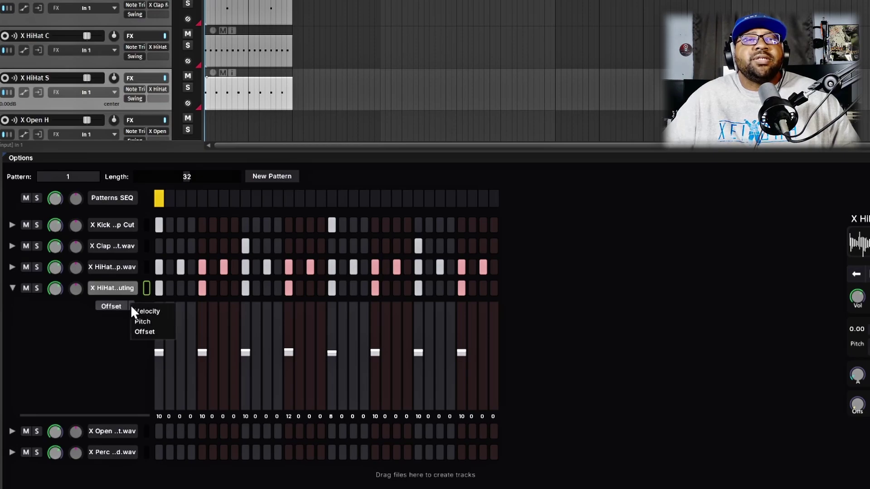
- Vary the X HiHat Chop row's hit velocities between about 71 and 97, with the first two hits at 59 and 78
left_click(12, 268)
left_click(12, 267)
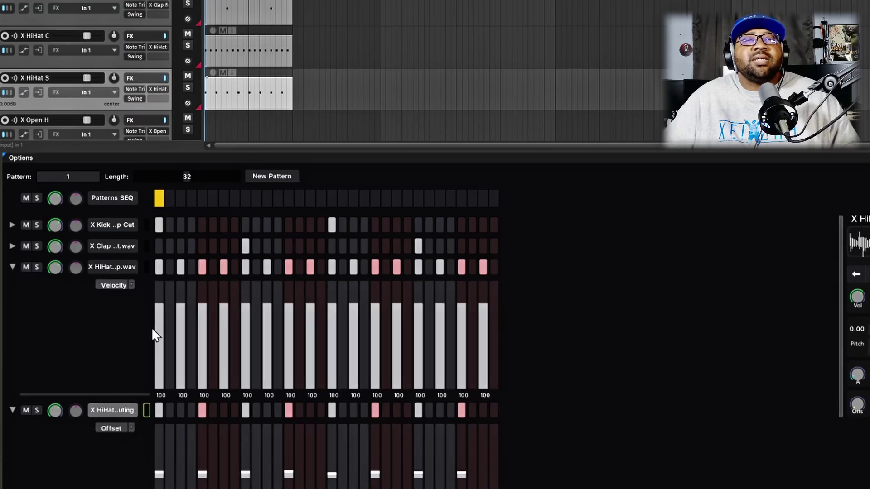
mouse_move(155, 328)
left_mouse_down()
mouse_move(200, 312)
mouse_move(247, 328)
mouse_move(316, 312)
mouse_move(376, 329)
mouse_move(432, 307)
mouse_move(458, 323)
mouse_move(490, 308)
left_mouse_up()
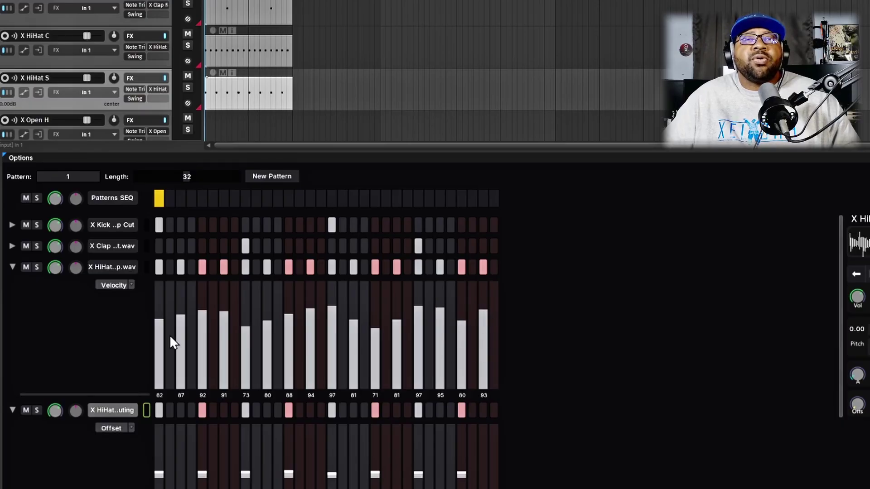
mouse_move(161, 321)
left_mouse_down()
mouse_move(159, 310)
mouse_move(150, 360)
mouse_move(159, 325)
mouse_move(160, 340)
mouse_move(179, 333)
mouse_move(179, 345)
mouse_move(180, 325)
left_mouse_up()
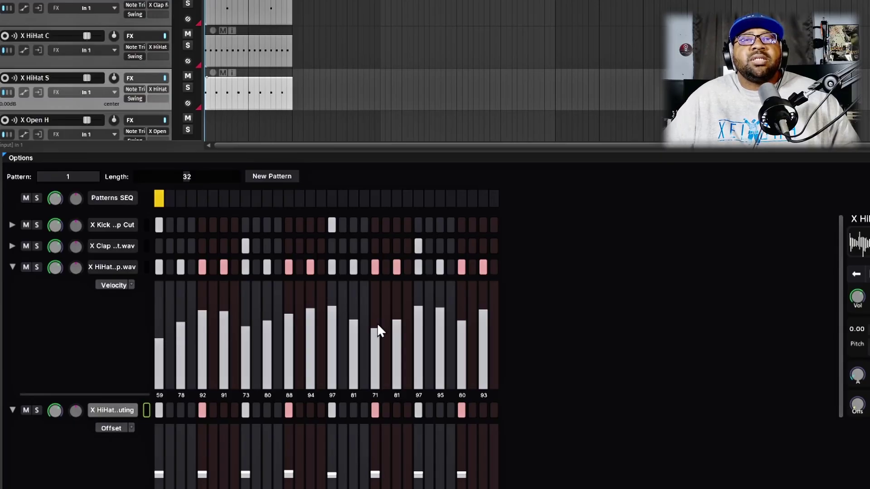
- Set small offsets of about 3 to 11 on the X HiHat Chop row's hits and collapse both hi-hat rows
left_click(131, 285)
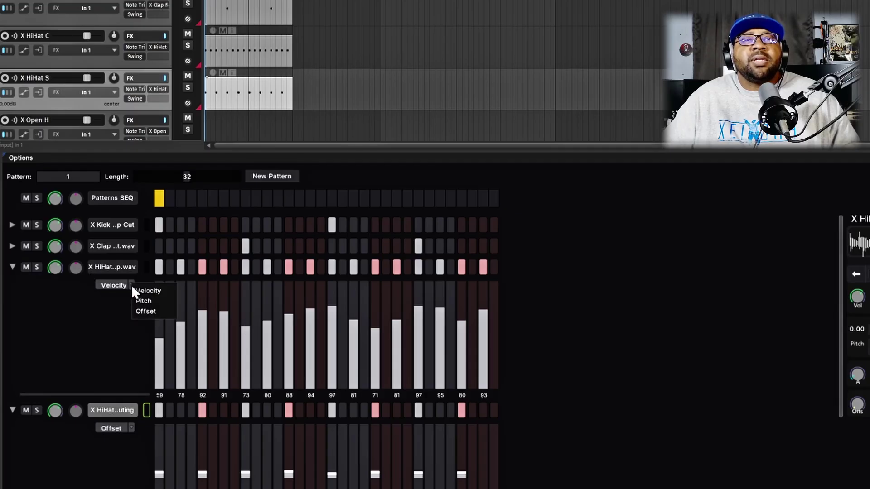
left_click(147, 312)
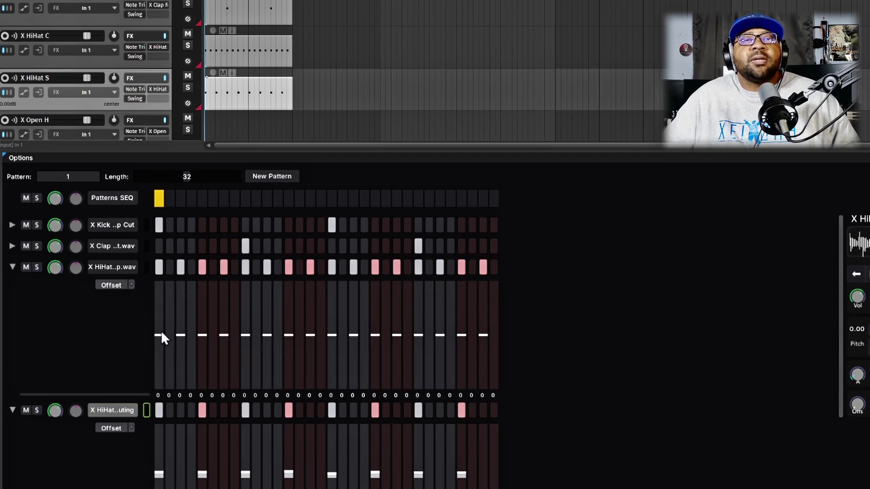
left_click_drag(161, 333, 229, 333)
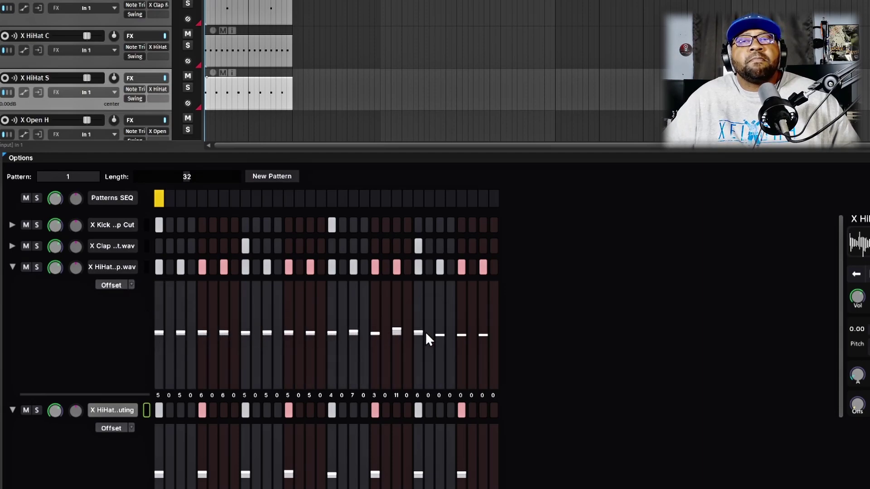
left_click(12, 266)
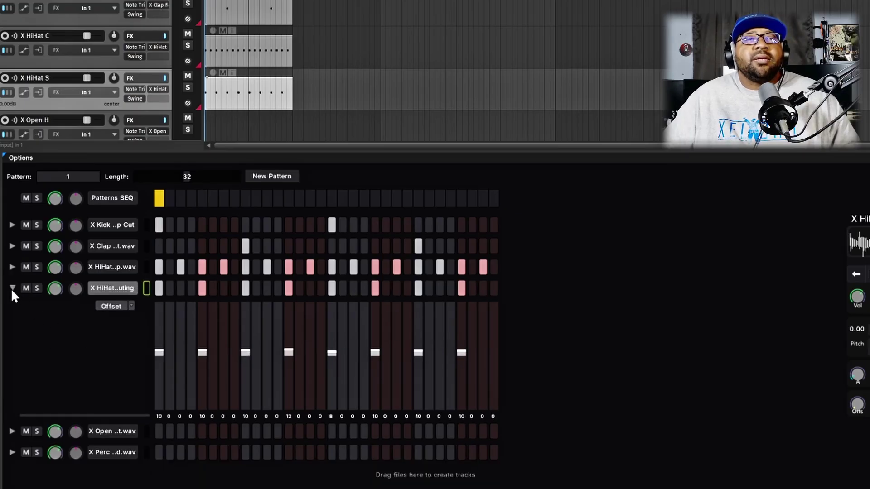
left_click(12, 288)
- Add open hi-hat hits on steps 11 and 27
left_click(267, 309)
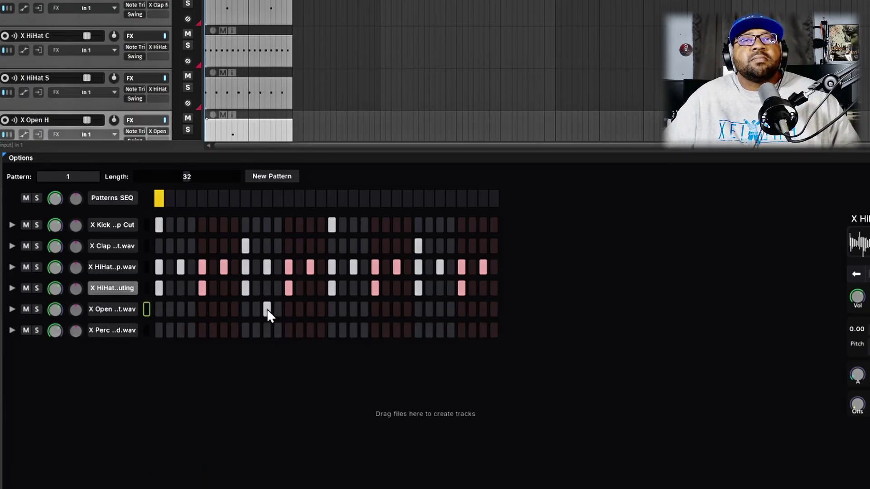
left_click(440, 310)
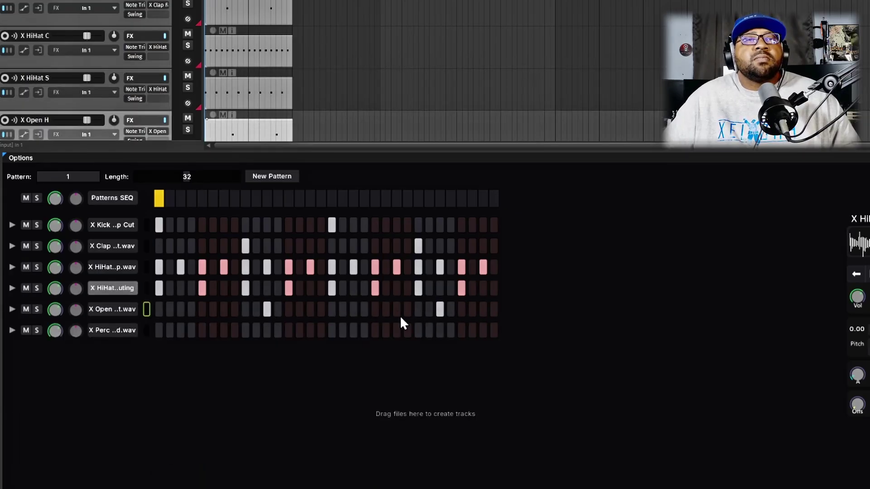
- Add percussion hits on steps 3, 6, 14, 19, 23 and 30, and play the pattern back
left_click(181, 330)
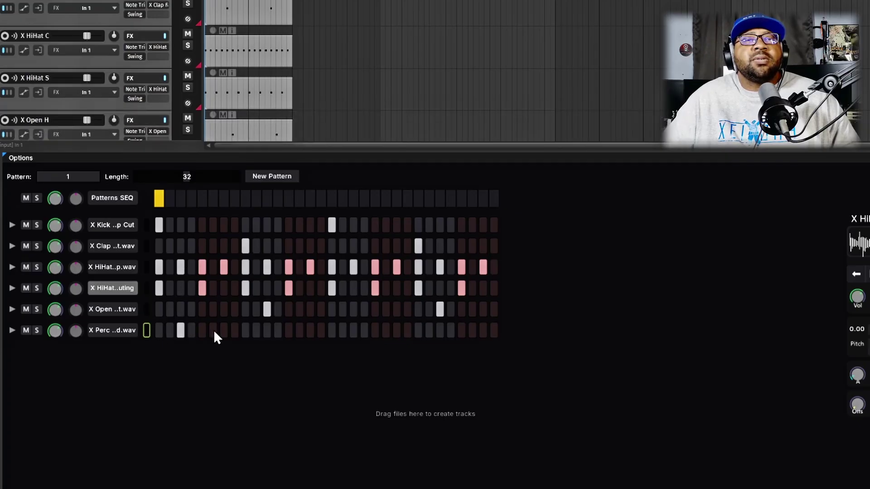
left_click(213, 331)
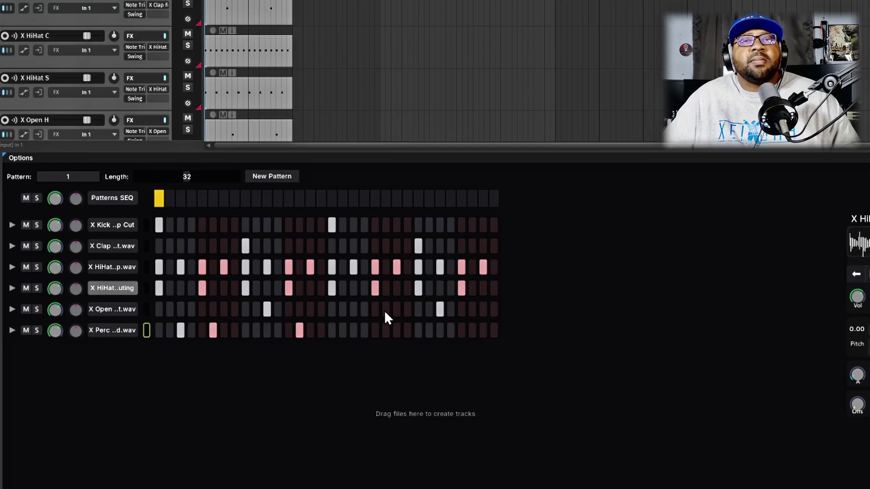
left_click(353, 330)
left_click(473, 331)
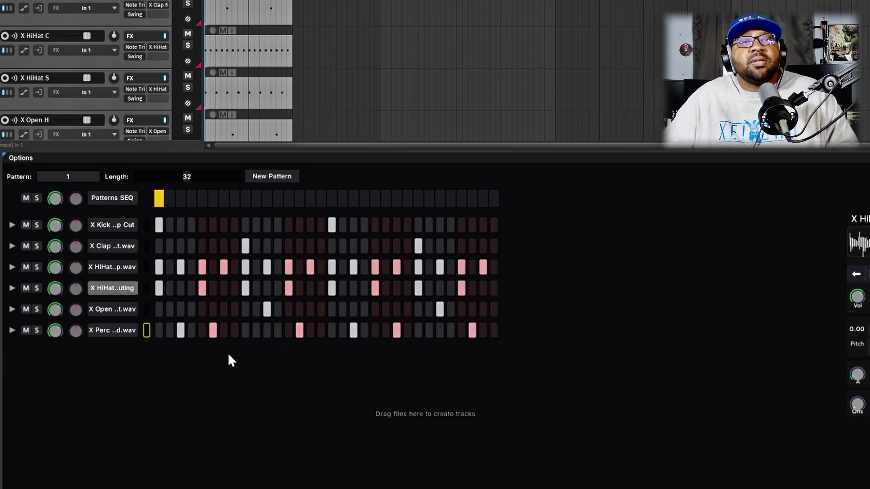
key("space")
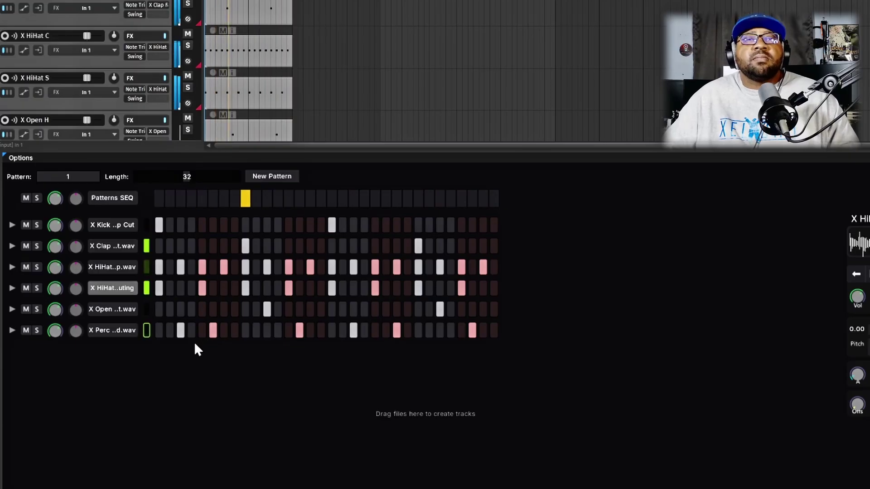
key("space")
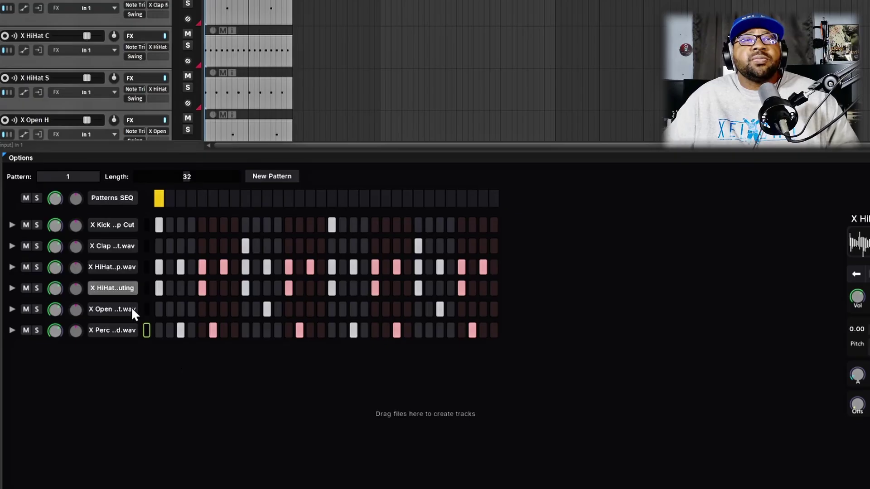
- Expand the X HiHat Chop row and add extra hits on steps 2 and 4
left_click(12, 267)
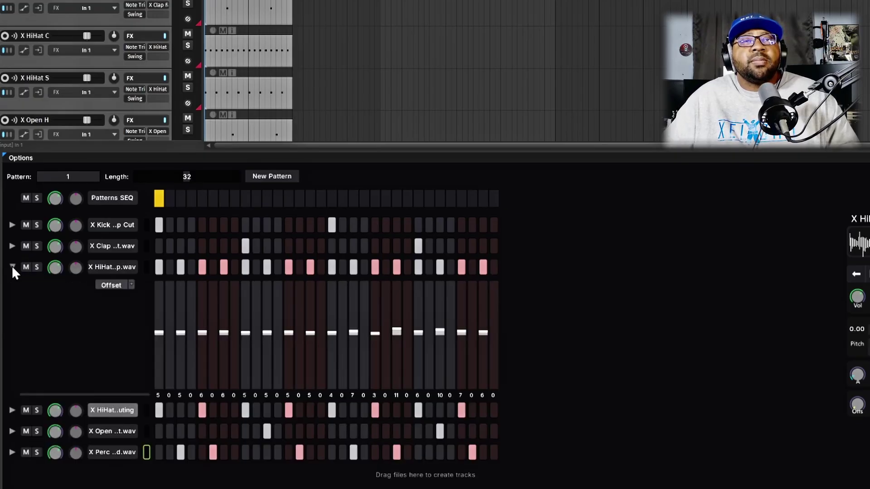
left_click(173, 270)
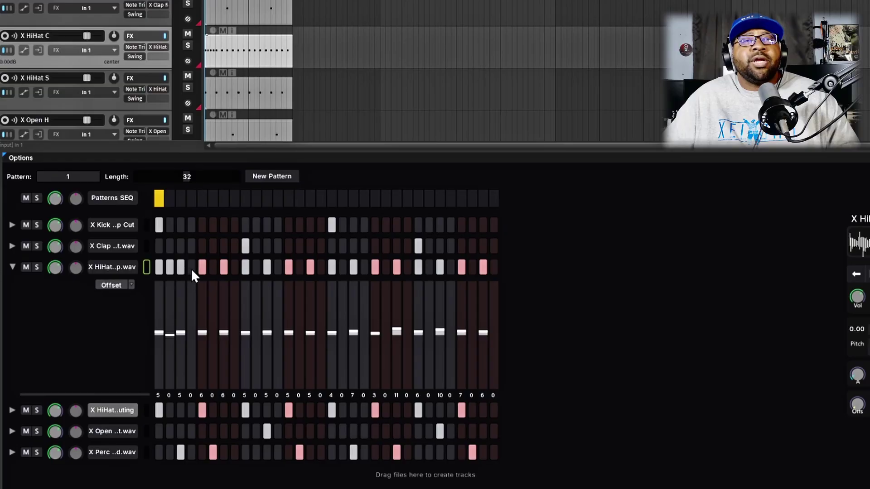
left_click(191, 268)
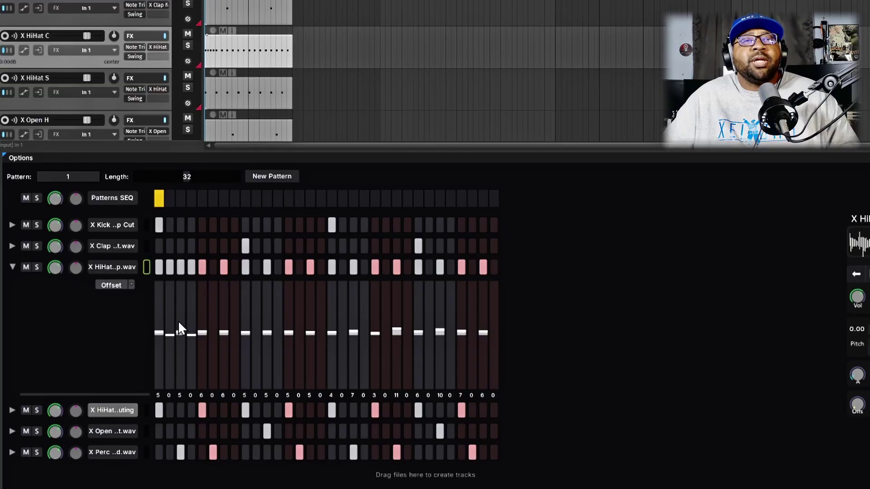
- Using the X HiHat Chop row's Pitch lane, lower step 3 to F#3 and add a hit on step 12 at F#3
left_click(132, 285)
left_click(142, 301)
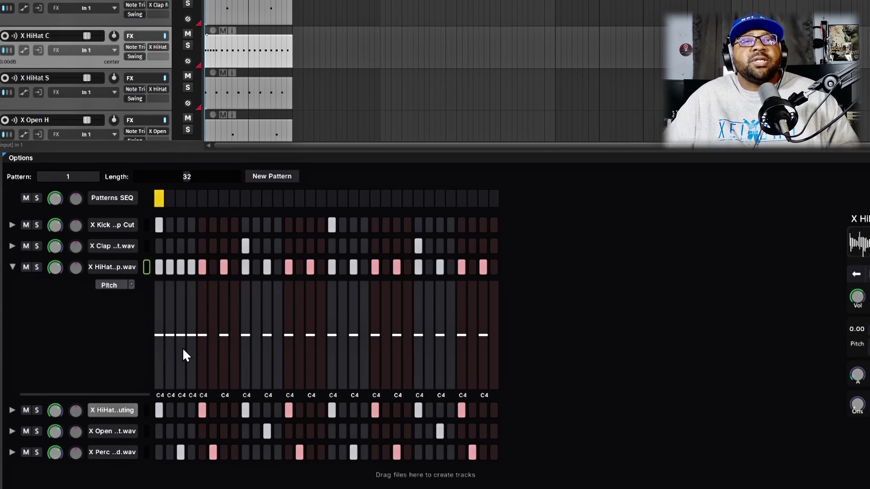
left_click_drag(182, 347, 181, 348)
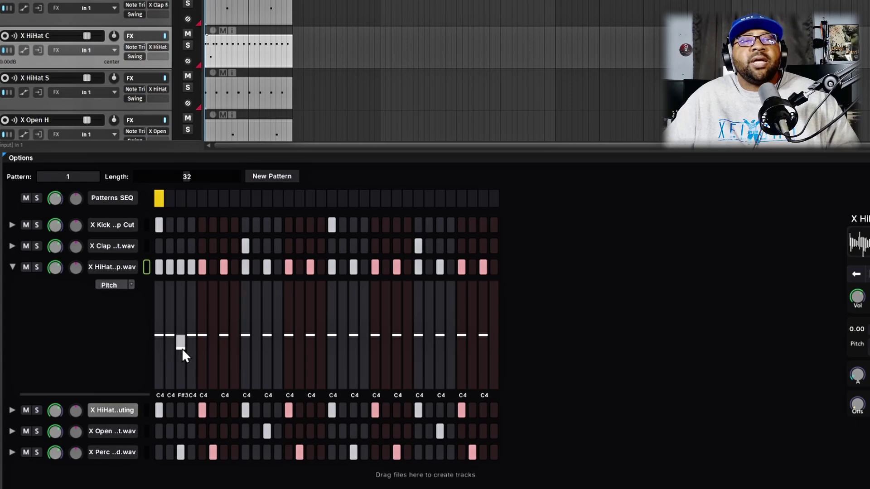
left_click(277, 268)
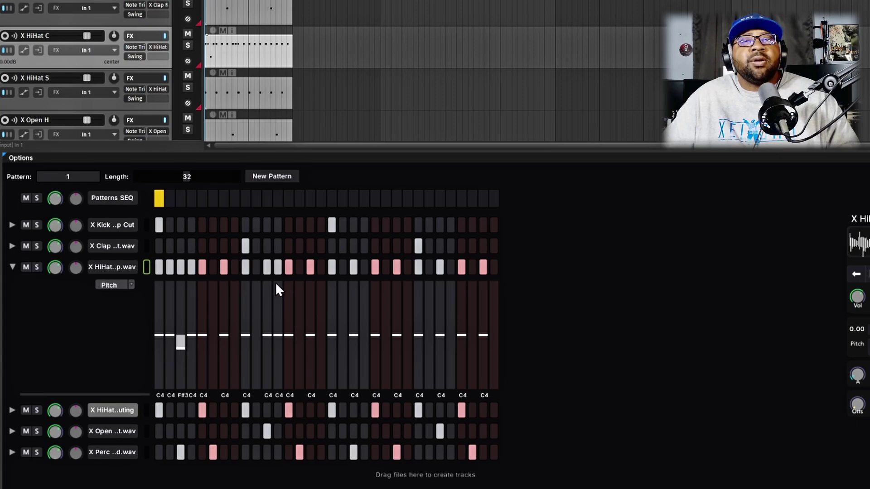
left_click(275, 347)
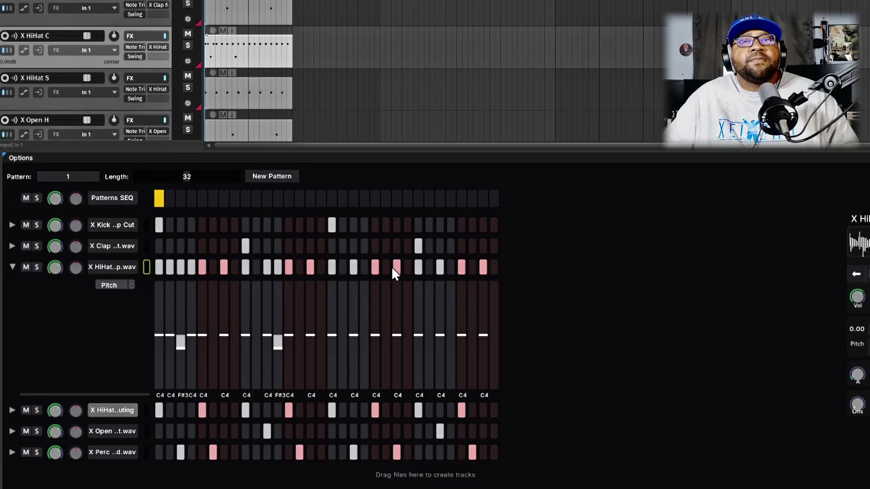
- Add X HiHat Chop hits on steps 22 and 24 and pitch steps 21 to 24 downward as A3, F#3, E3 and D3
left_click(406, 268)
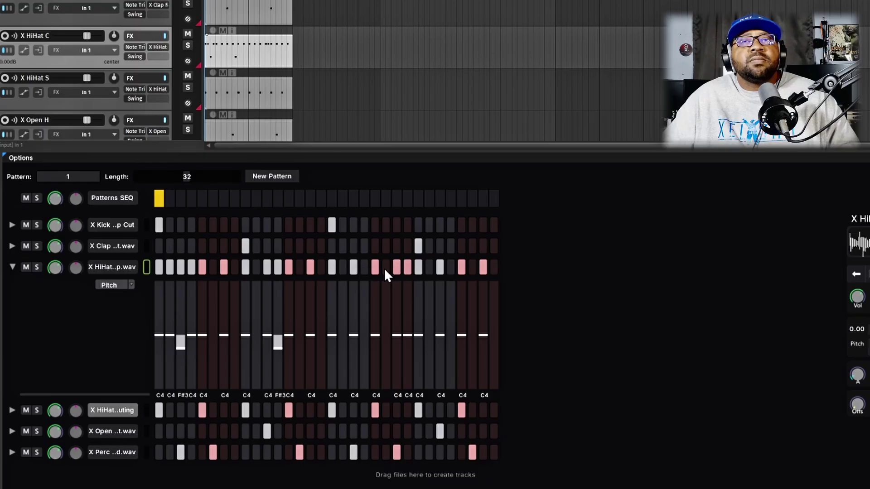
left_click(386, 268)
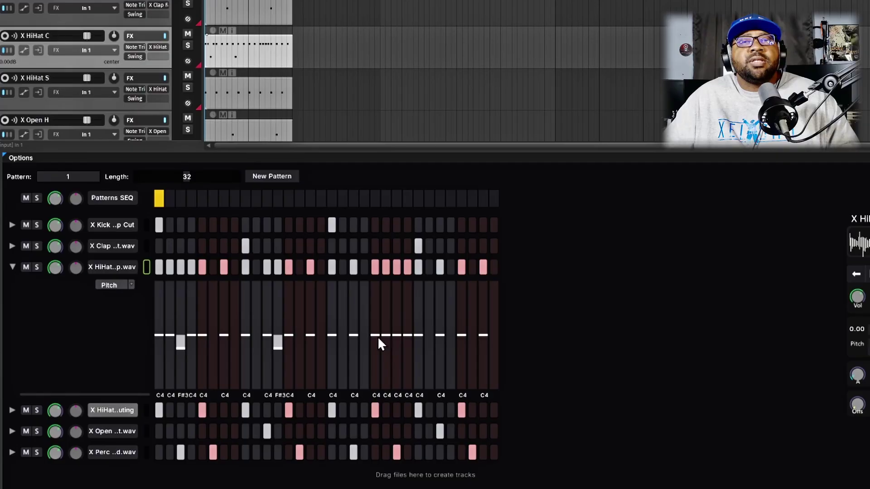
left_click_drag(375, 339, 406, 356)
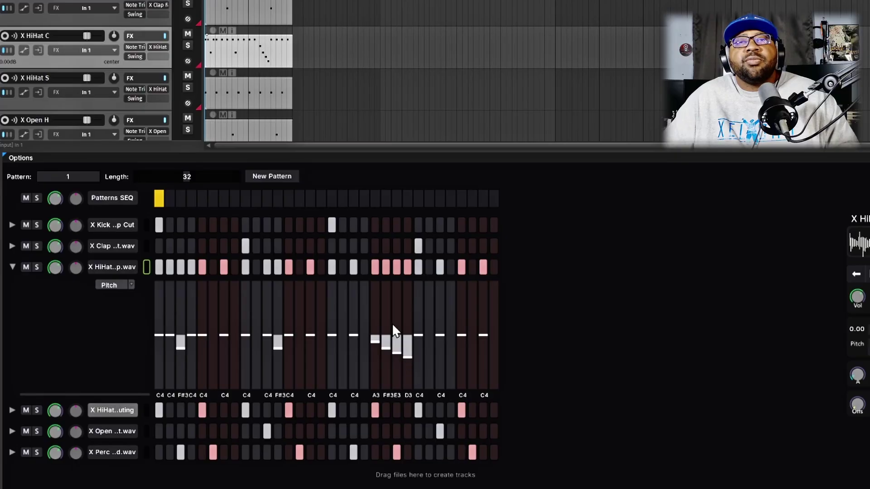
- Add an X HiHat Chop hit on step 30 pitched down to A3, and play the pattern back
left_click(471, 267)
left_click_drag(469, 342, 472, 345)
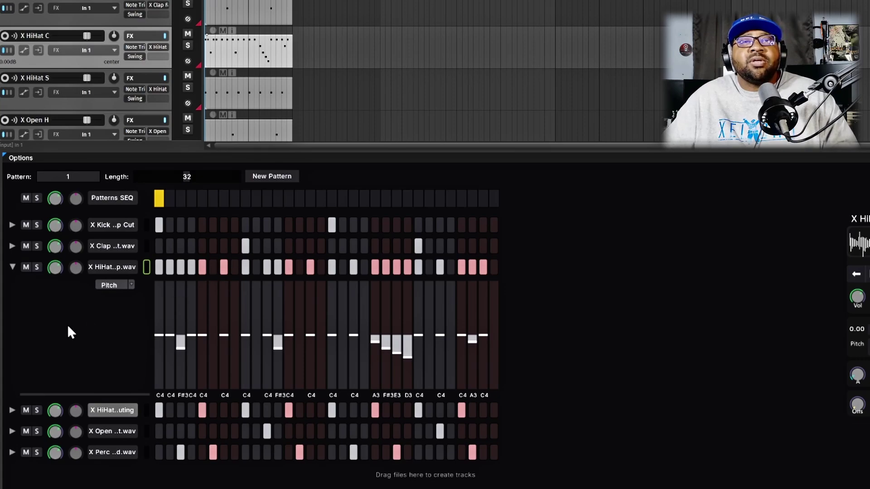
key("space")
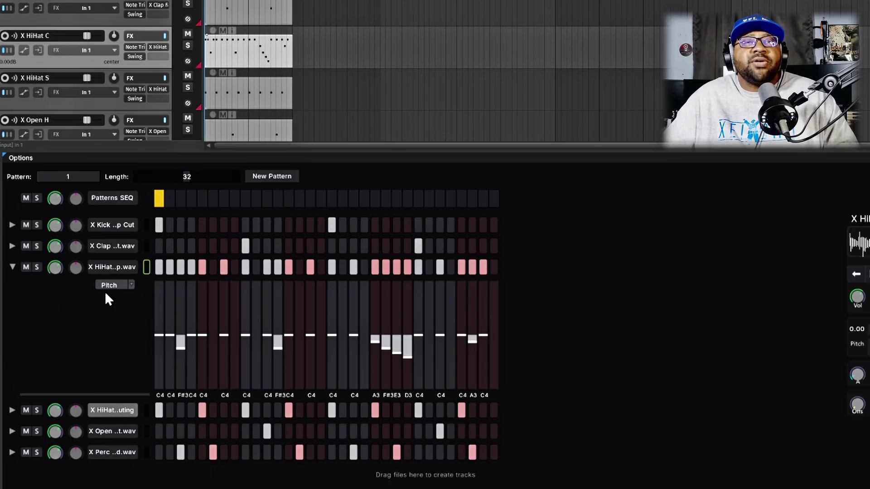
- Check the available lane types for the X HiHat Chop row, keep Pitch, and collapse the row
left_click(132, 286)
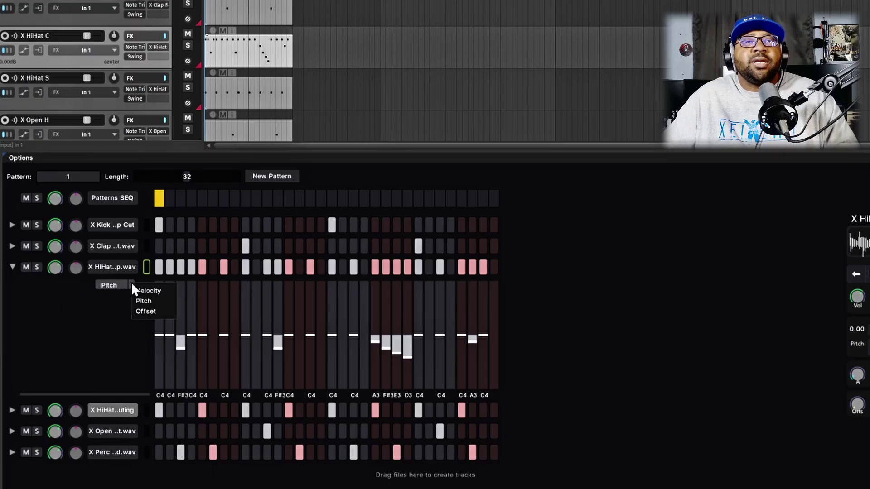
left_click(98, 313)
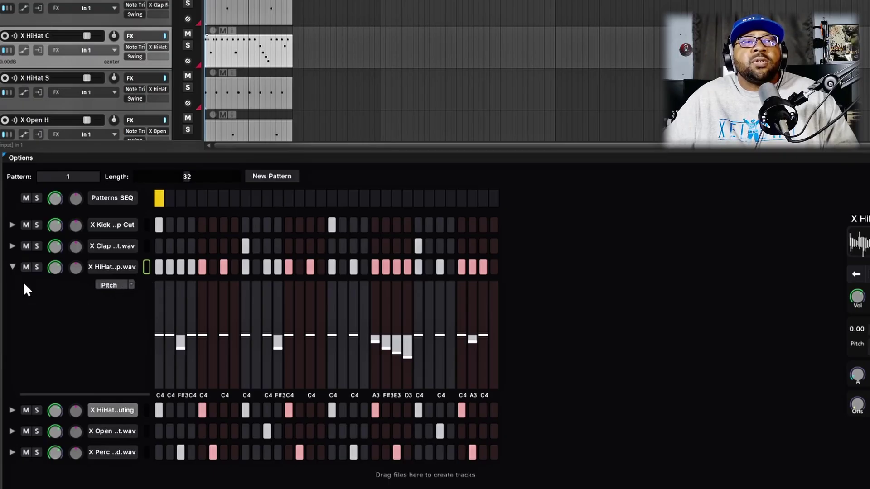
left_click(12, 267)
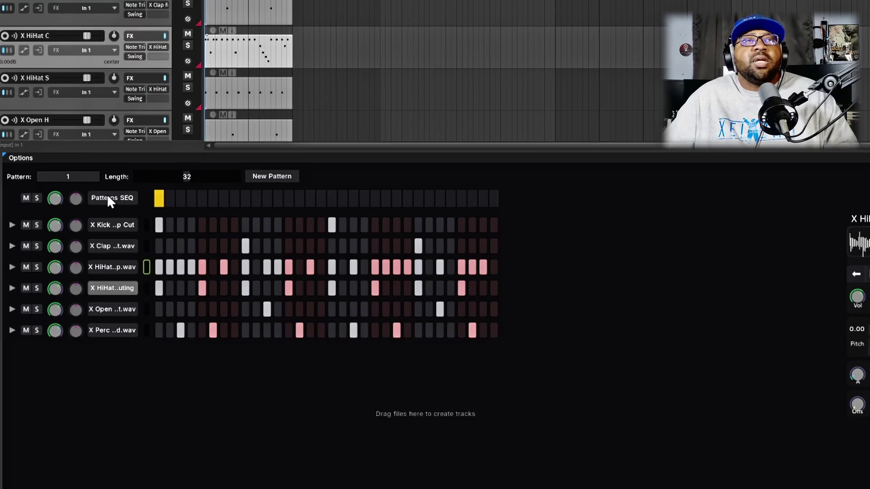
- Insert the Iota Mini virtual instrument on a new track after the percussion track, without building the extra multi-output tracks
scroll(64, 94, "down", 3)
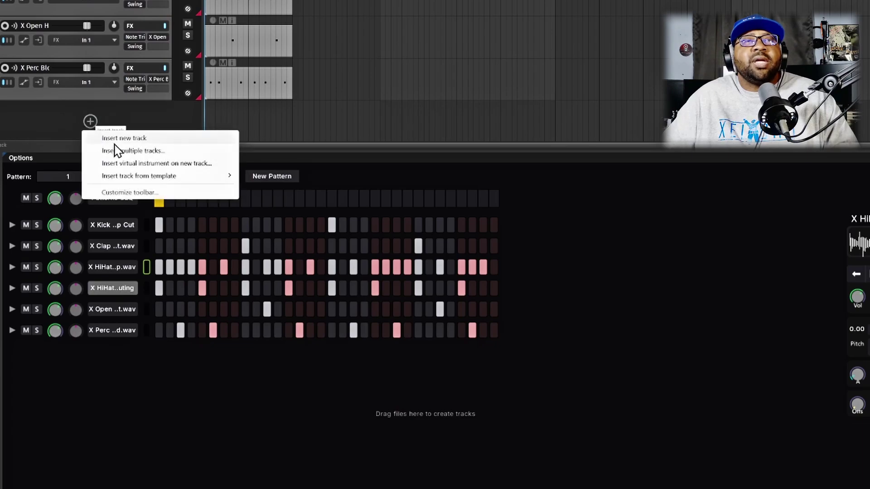
left_click(137, 163)
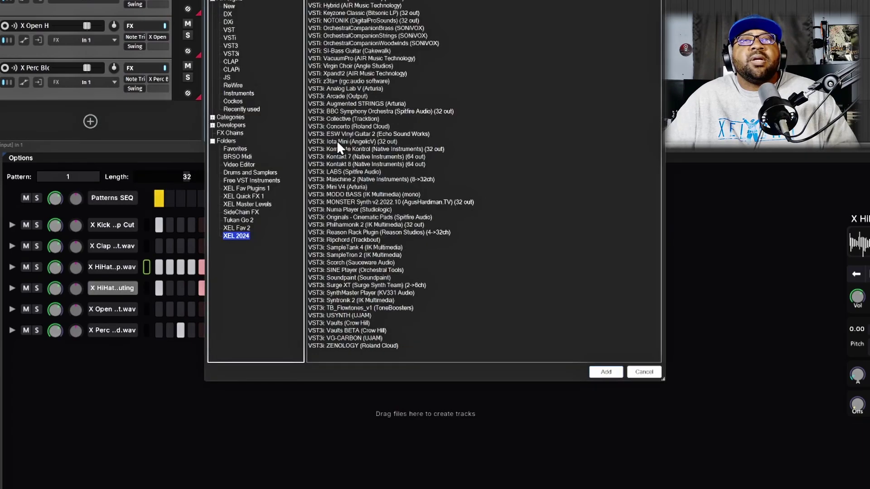
left_click(336, 141)
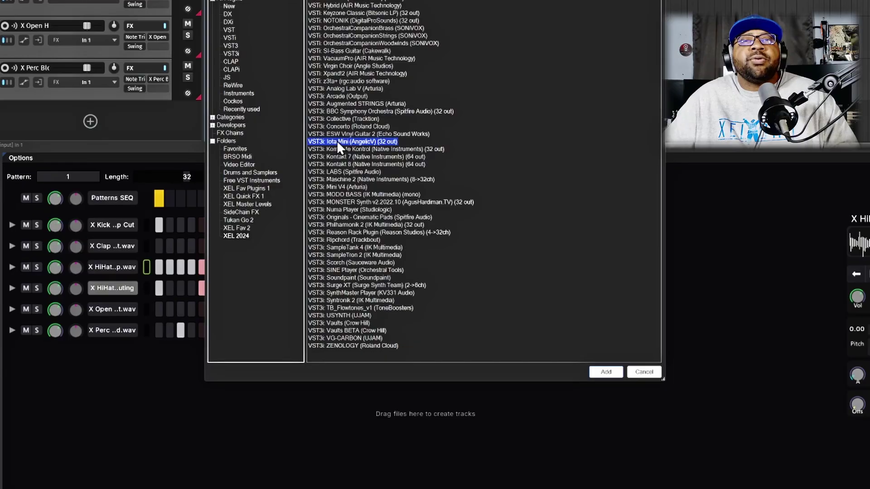
double_click(336, 142)
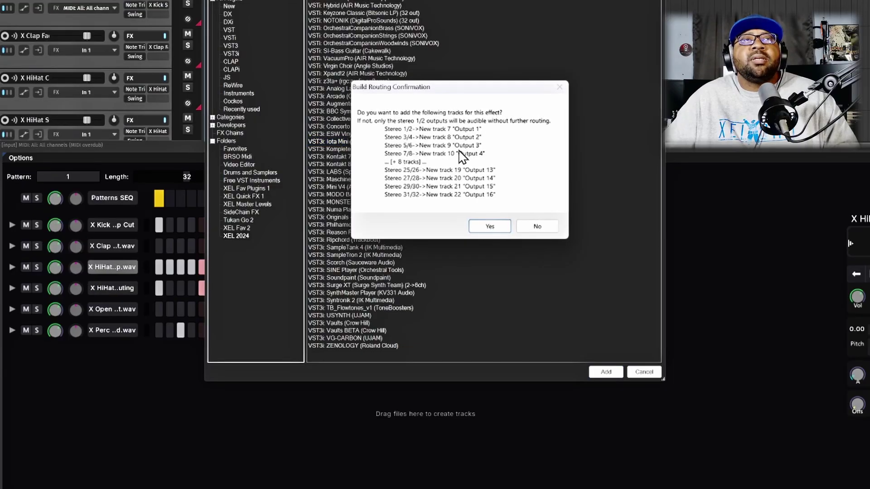
left_click(537, 227)
- Load the Pluck - Soft sound in Iota Mini and close the plugin window
left_click(529, 107)
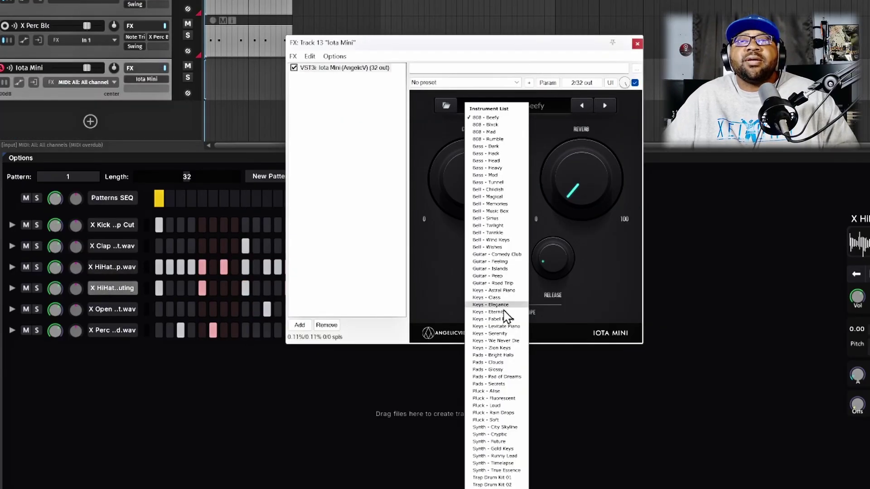
left_click(514, 420)
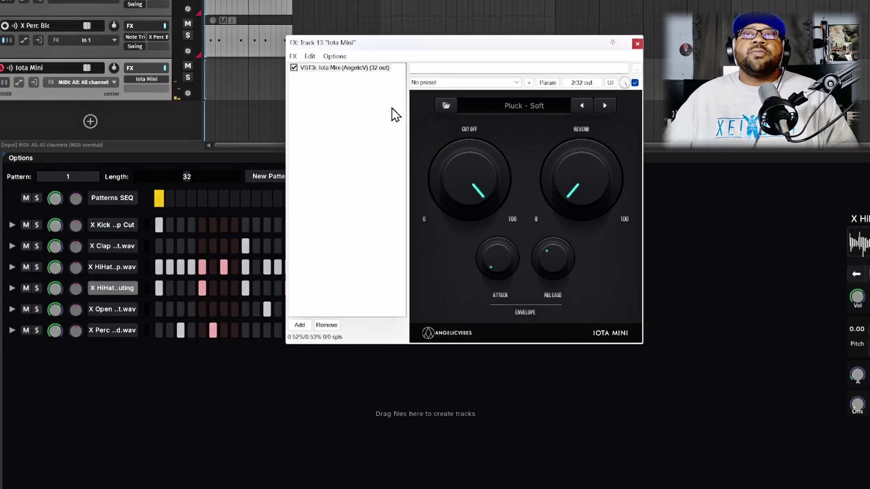
left_click(637, 44)
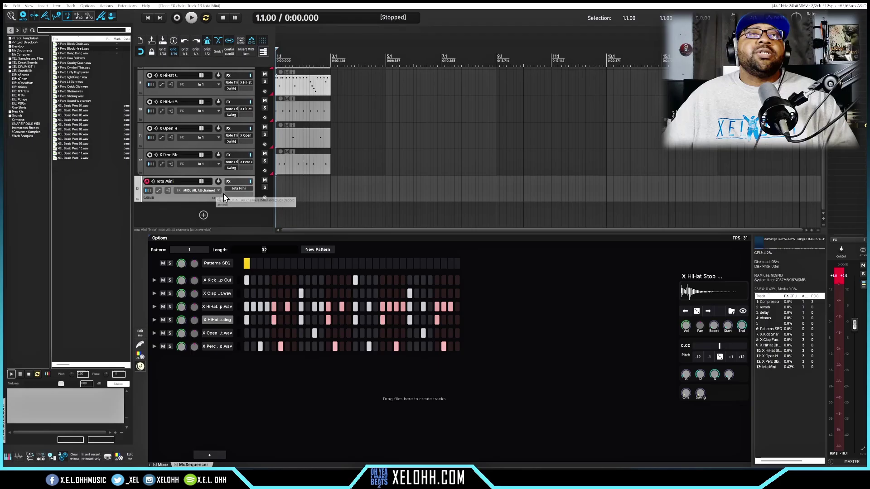
- Add Ripchord to the Iota Mini track's input FX chain and load its Jamiroquasi 12 preset
left_click(179, 191)
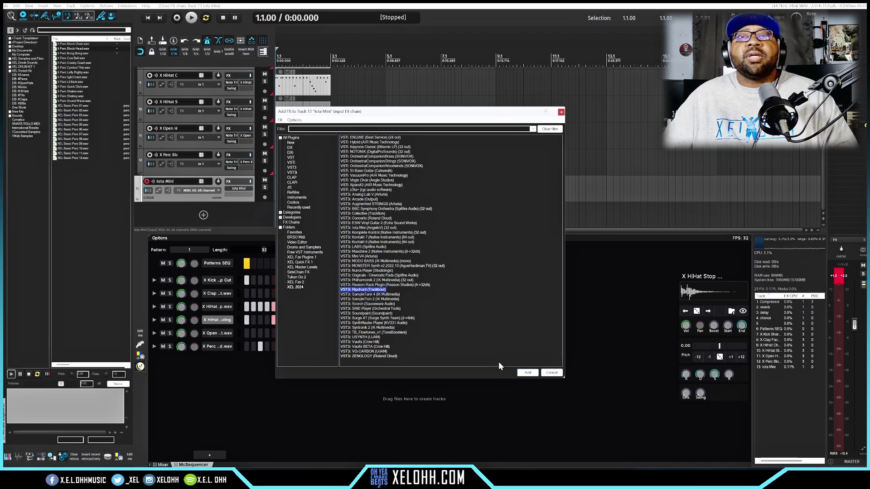
key("Return")
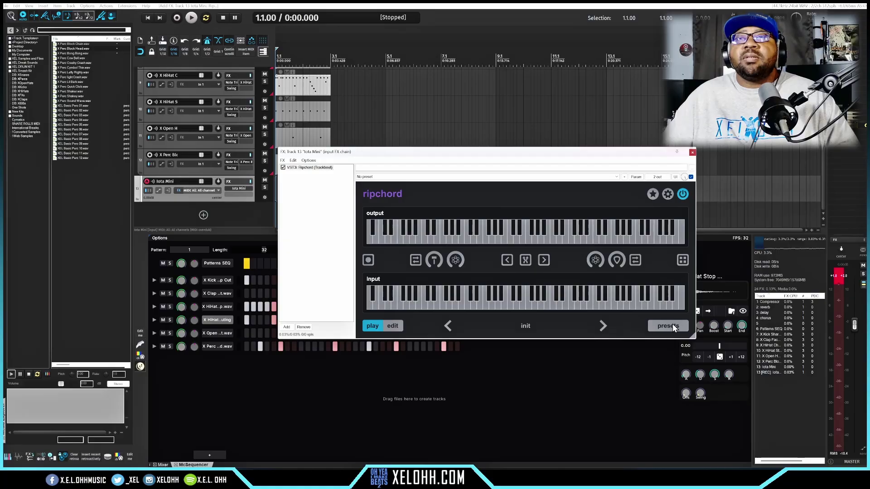
left_click(668, 326)
scroll(499, 310, "down", 10)
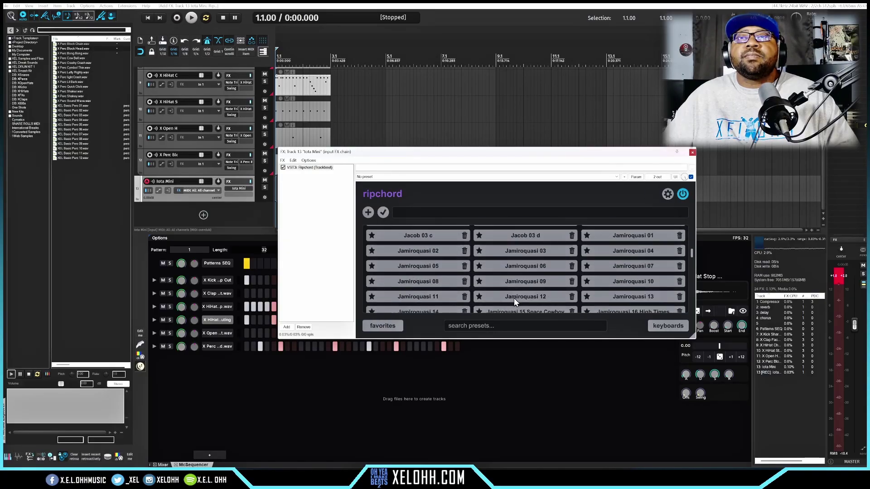
left_click(513, 297)
- Audition a few chords on Ripchord's input keyboard and close its window
left_click(469, 305)
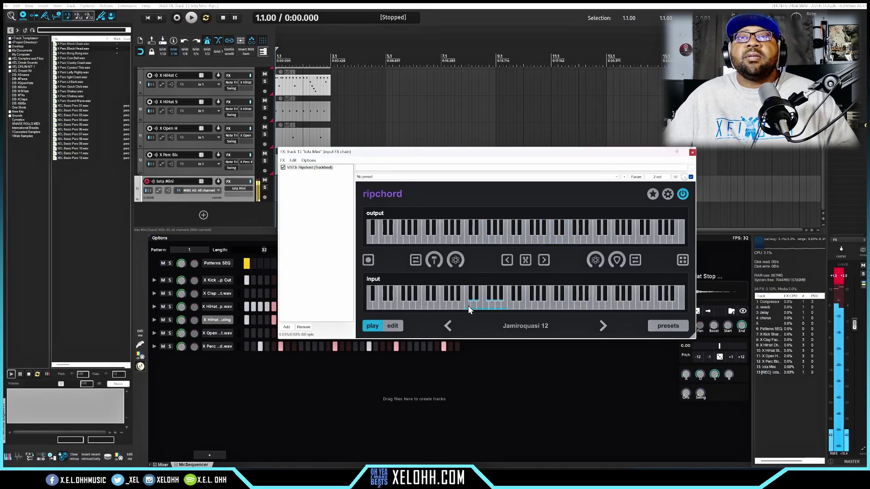
left_click(482, 306)
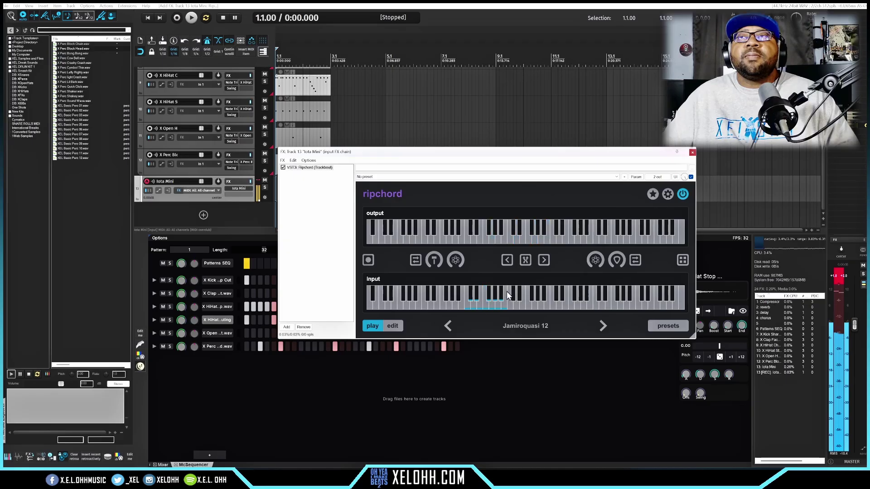
left_click(693, 154)
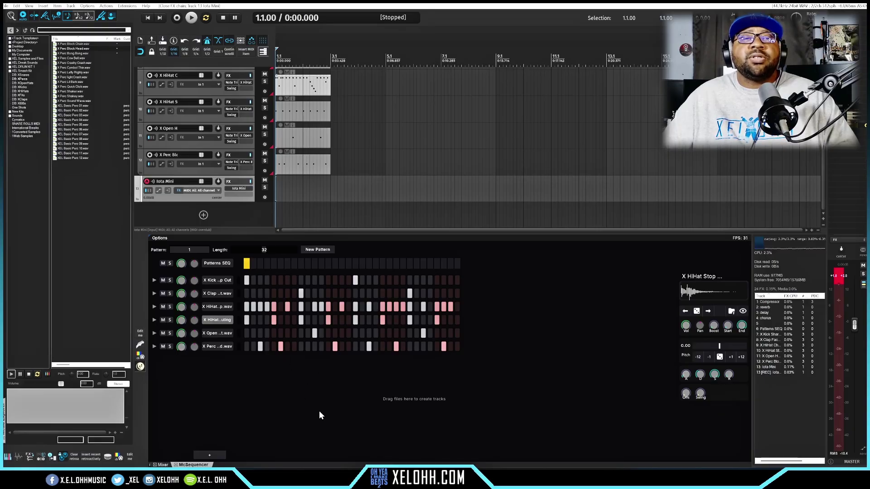
- Add the Iota Mini track to the sequencer as a row, record a four-bar chord part on it, and play it back
left_click(209, 455)
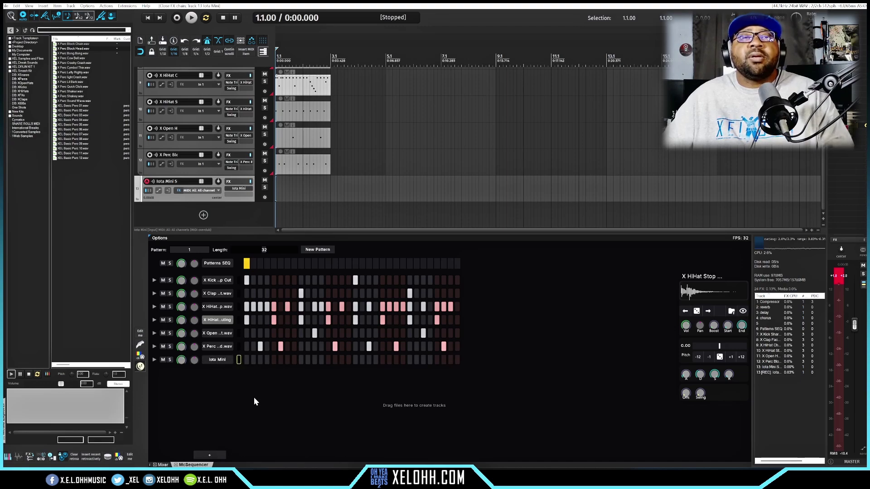
key("ctrl+r")
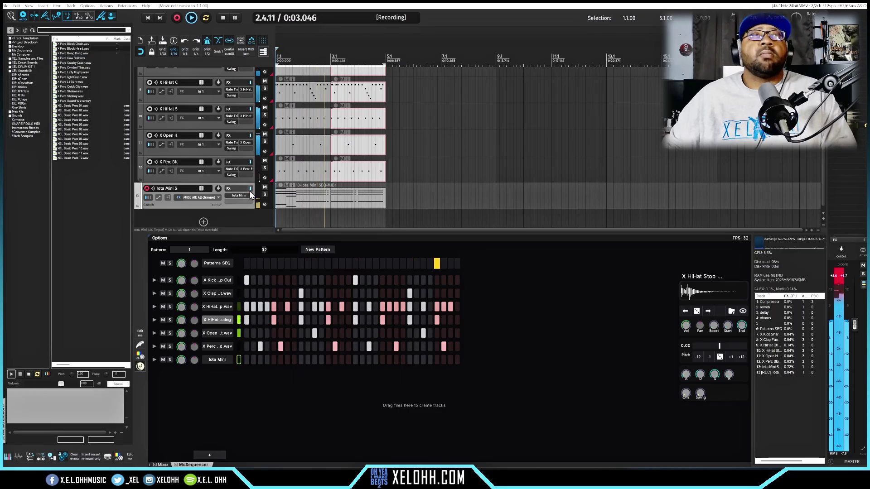
key("ctrl+r")
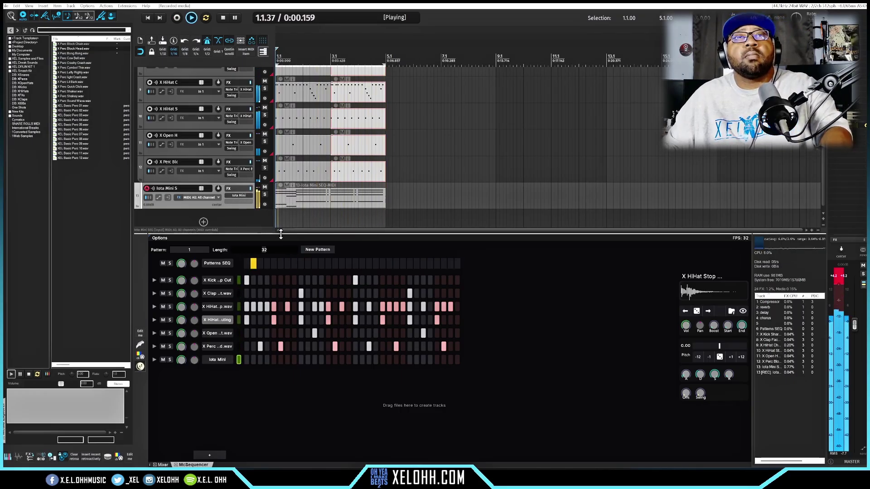
key("space")
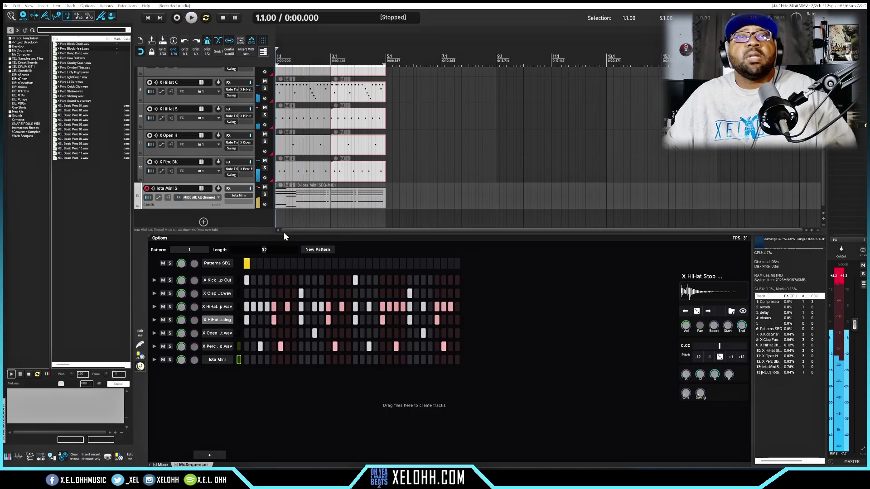
- Open the recorded Iota Mini item in the MIDI editor and zoom in to show all its chord notes
left_click(320, 198)
key("ctrl+alt+e")
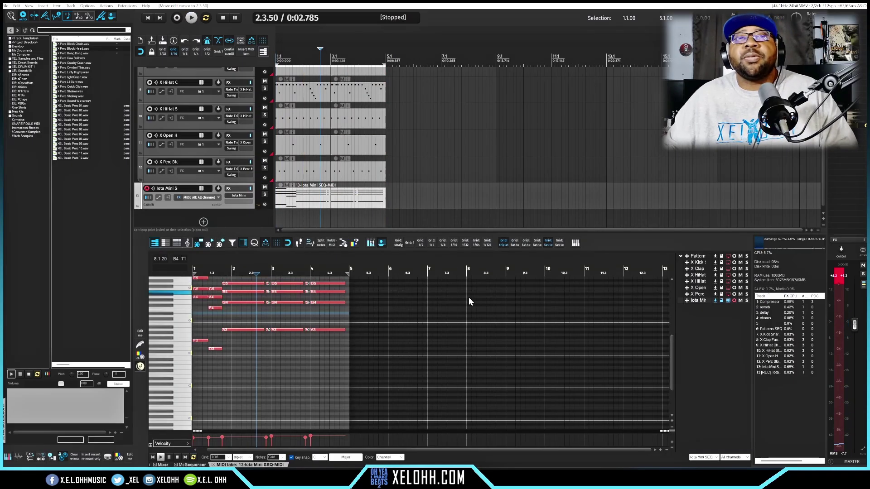
left_click(306, 198)
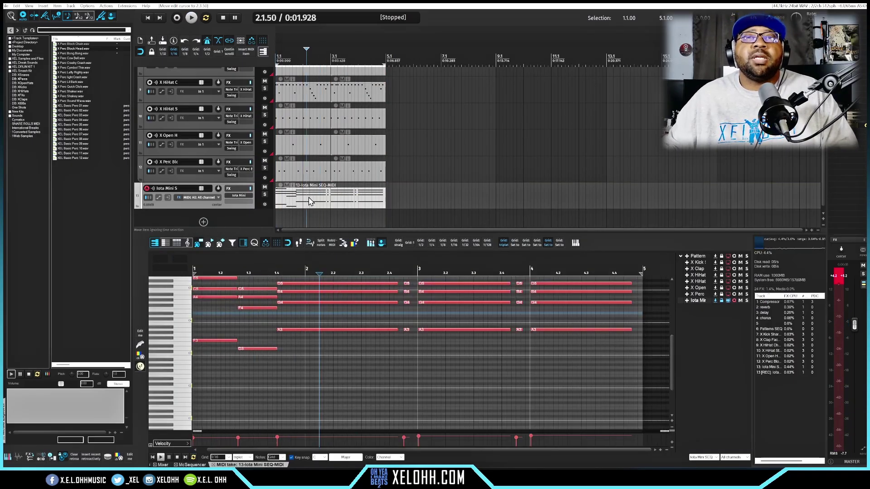
scroll(429, 389, "up", 2)
scroll(429, 390, "up", 4)
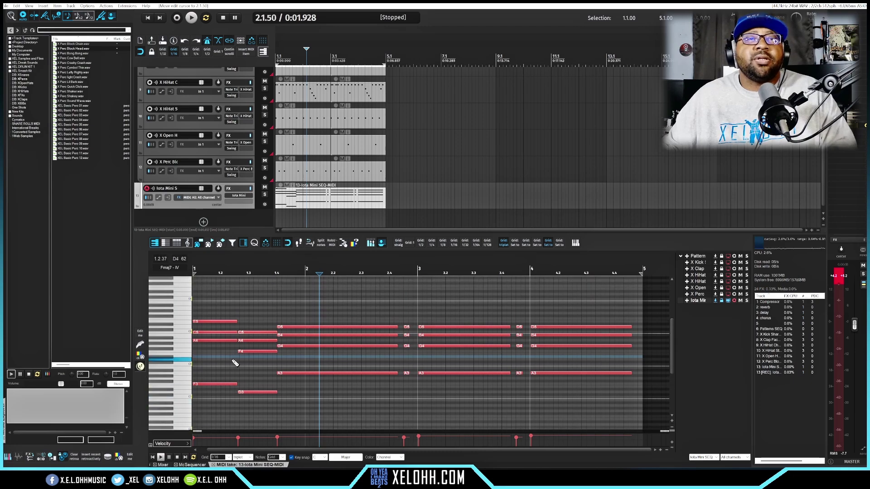
- Play the recorded chords from the start of the project together with the drums
key("space")
key("space")
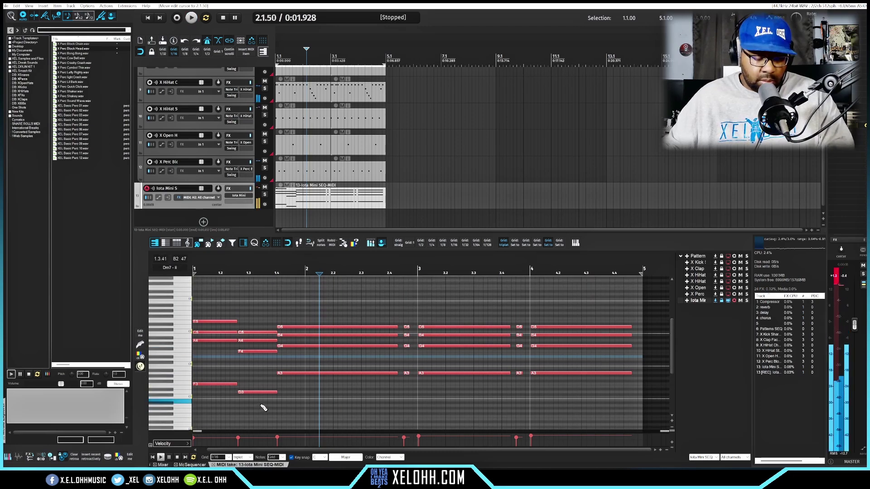
key("Home")
key("space")
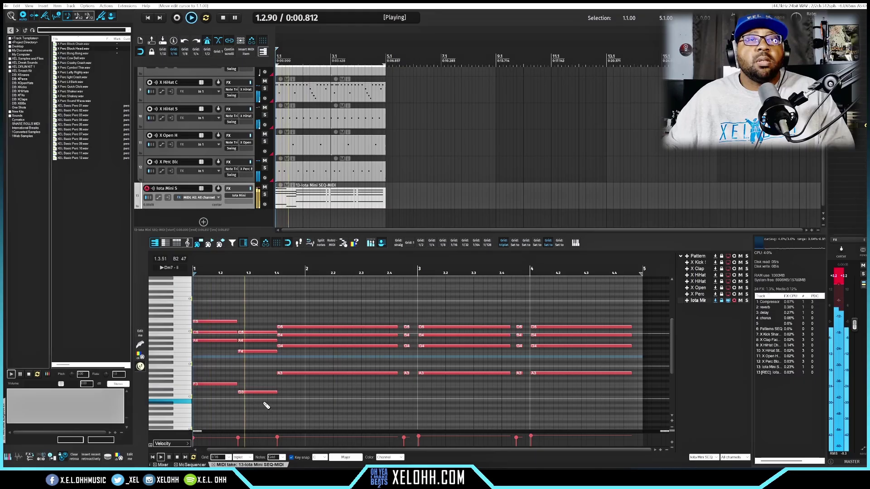
key("space")
key("space")
key("space")
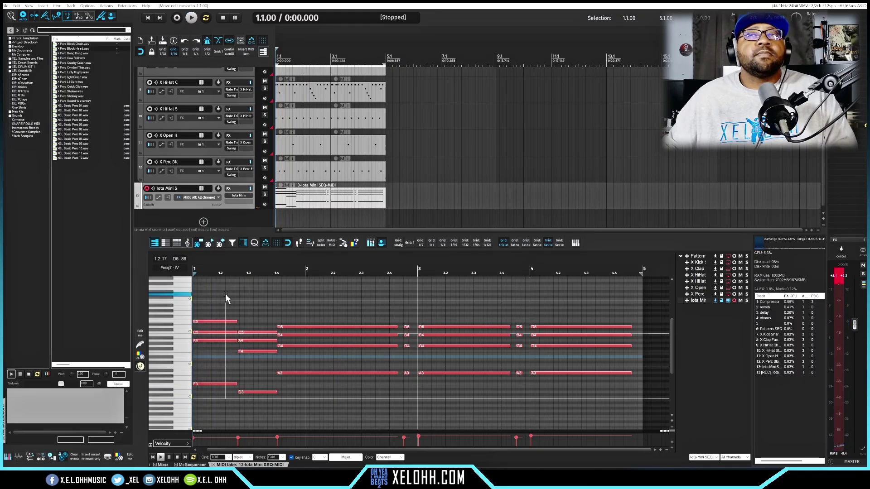
- Quantize all the recorded chord notes to the straight 1/16 grid at 100% strength, and listen to the loop
left_click_drag(225, 295, 603, 306)
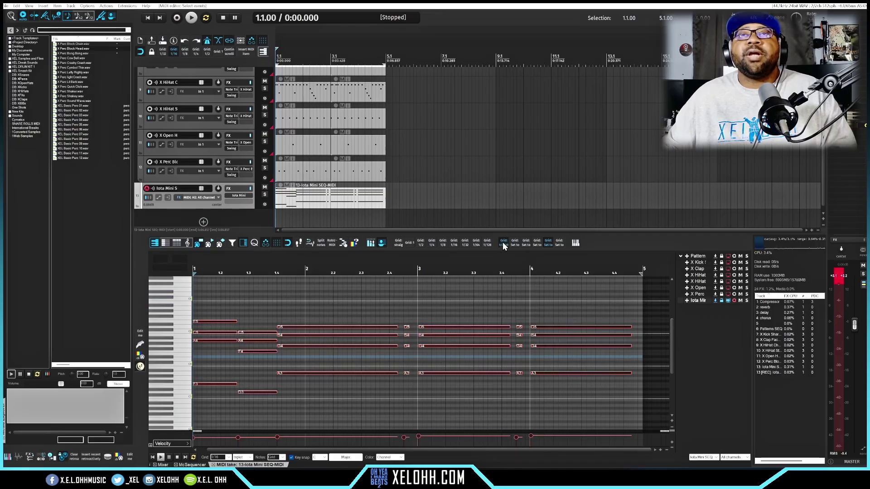
left_click(400, 245)
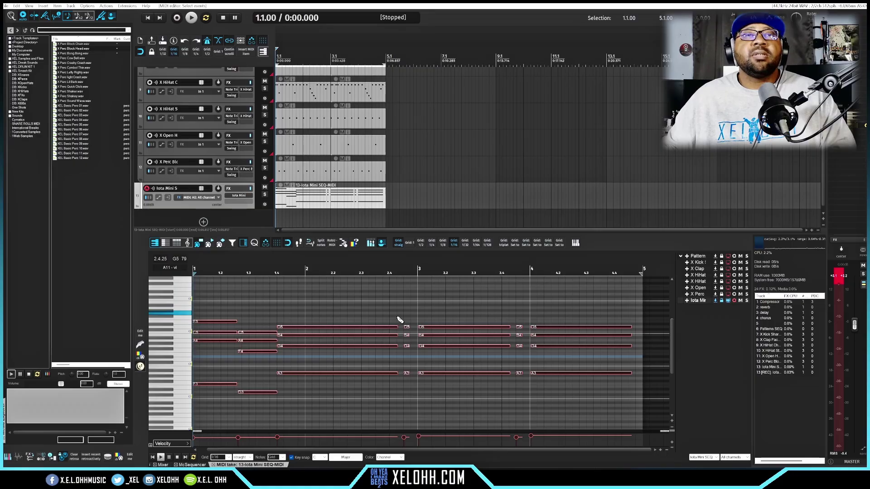
key("ctrl+q")
key("space")
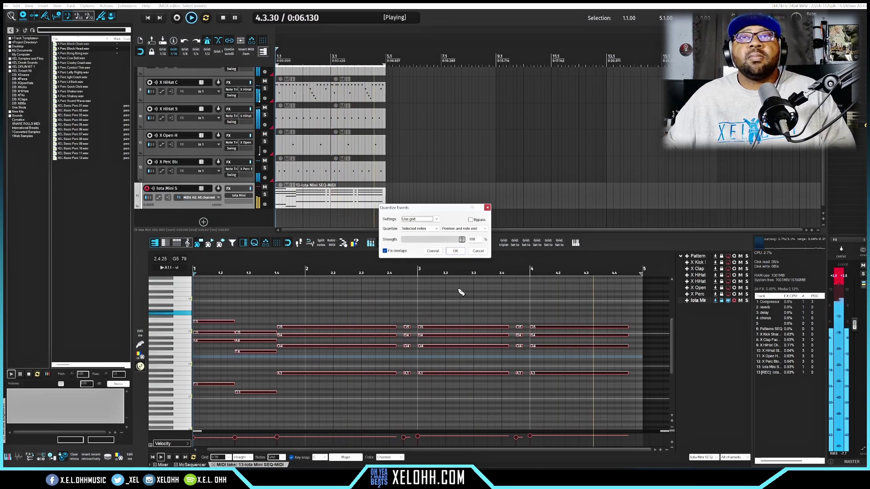
left_click(455, 251)
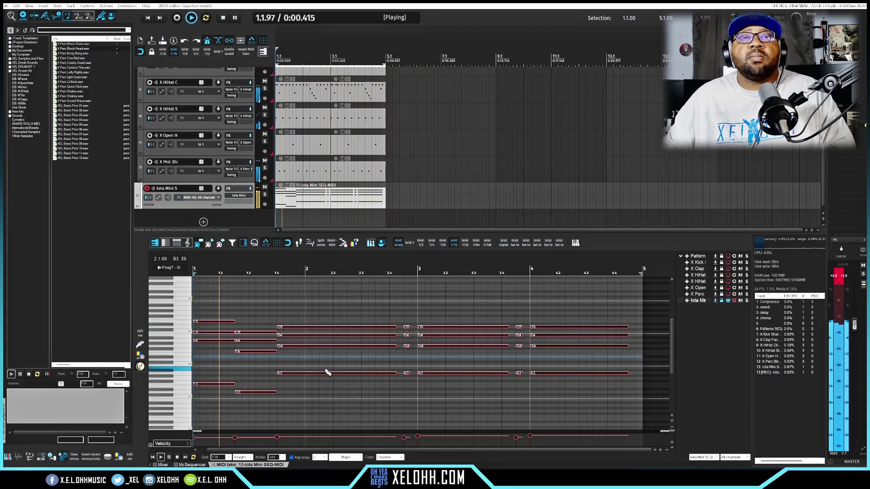
key("space")
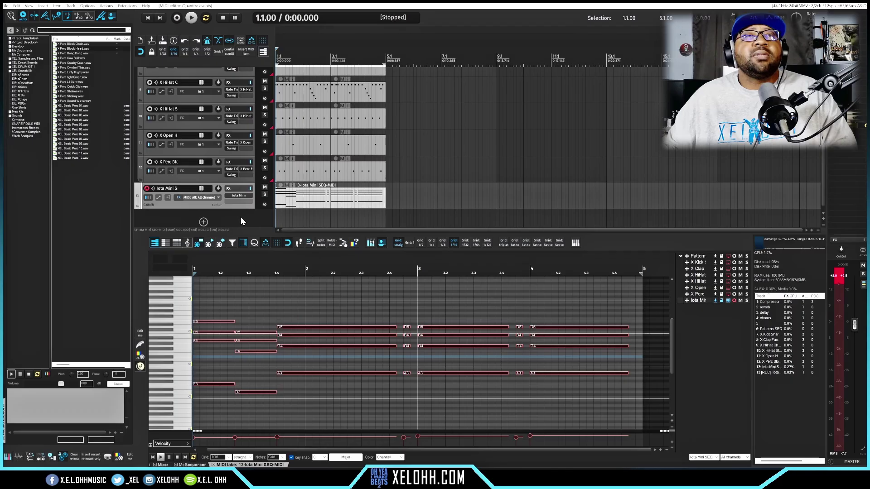
- Deselect the Iota Mini track in the arrangement's track list
scroll(241, 221, "down", 1)
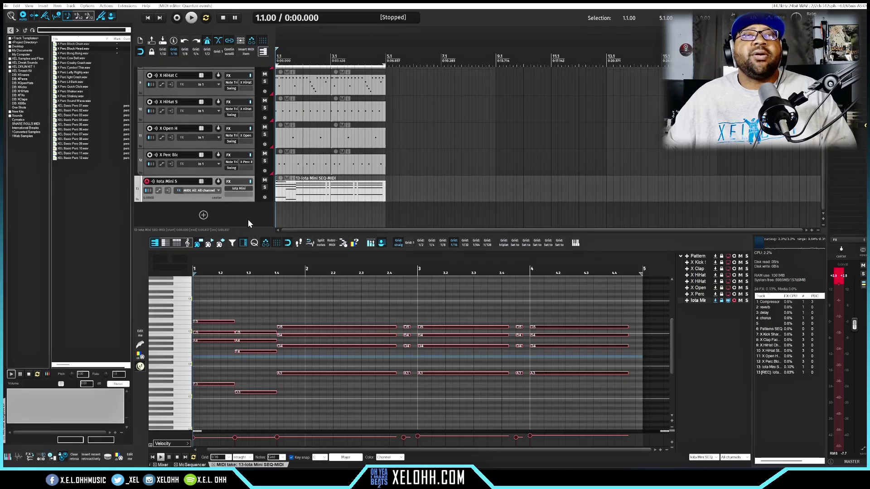
left_click(236, 217)
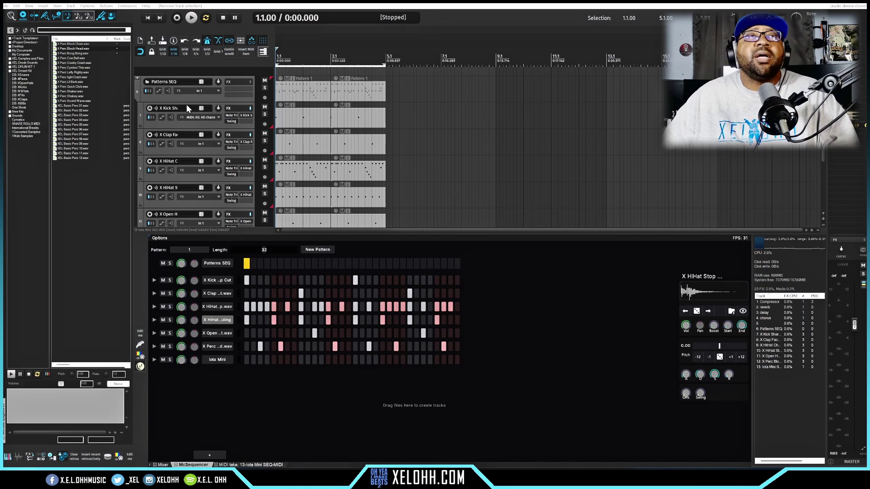
- Save all tracks from the Patterns SEQ folder through Iota Mini as a track template named "Youtube Mcsequencer 1"
left_click(138, 87)
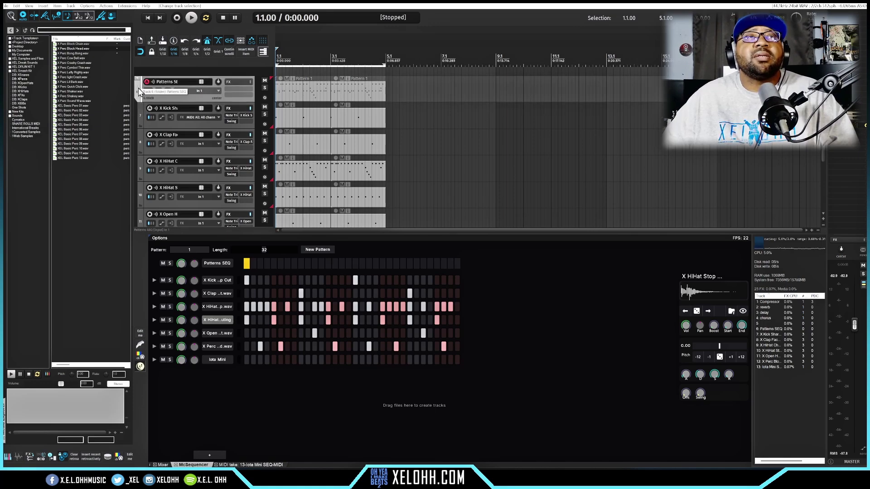
scroll(200, 127, "down", 3)
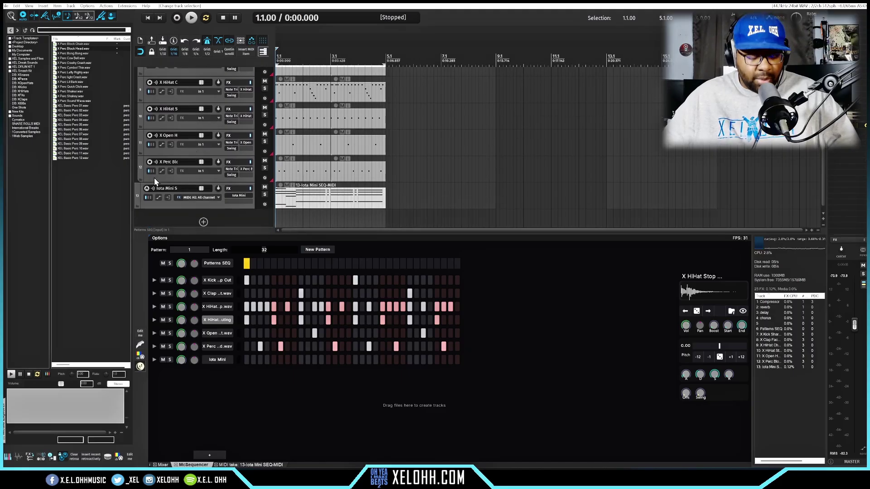
left_click(150, 205)
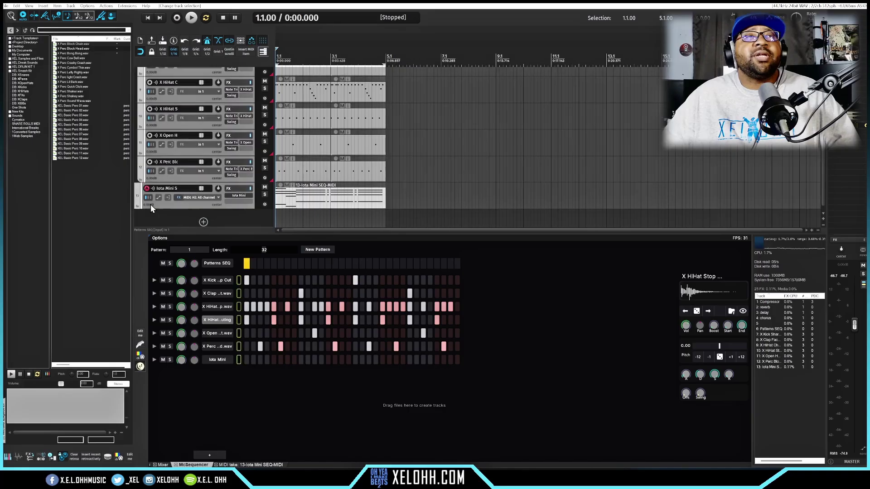
scroll(195, 167, "up", 3)
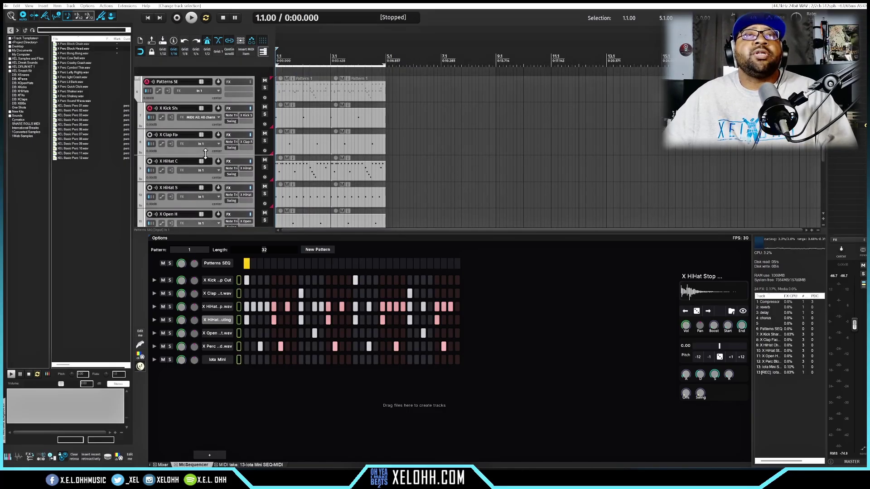
right_click(183, 101)
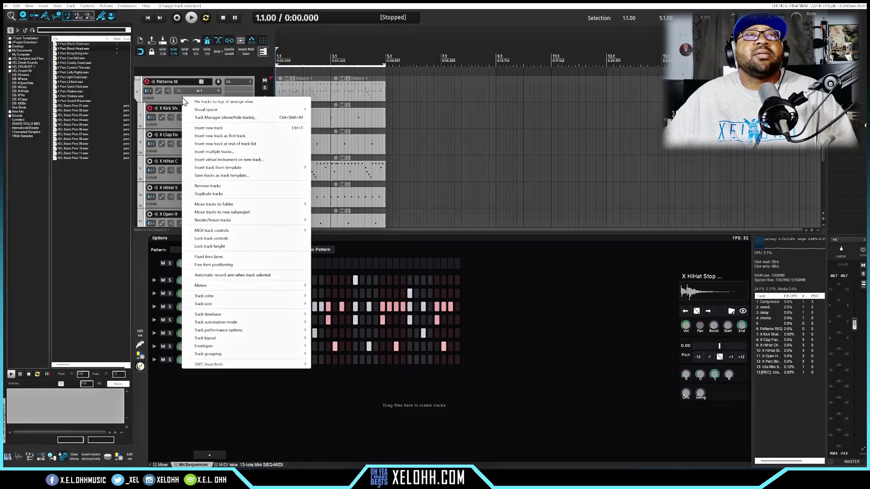
left_click(230, 176)
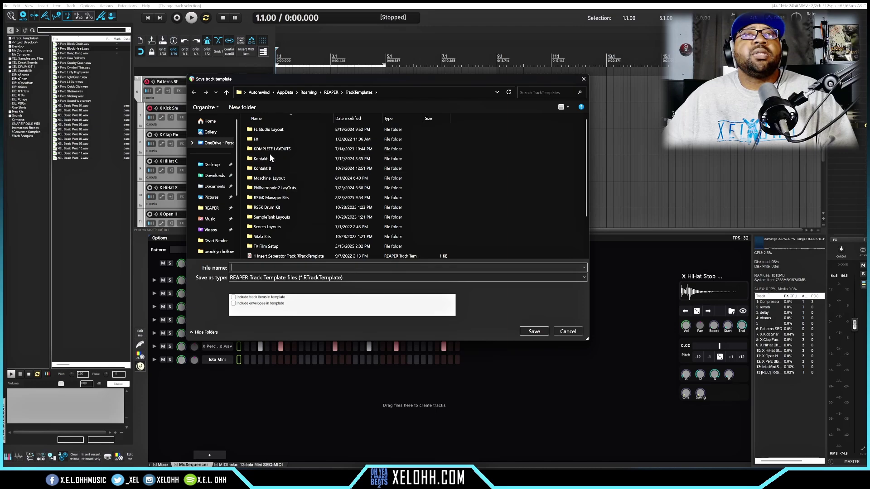
scroll(509, 203, "down", 2)
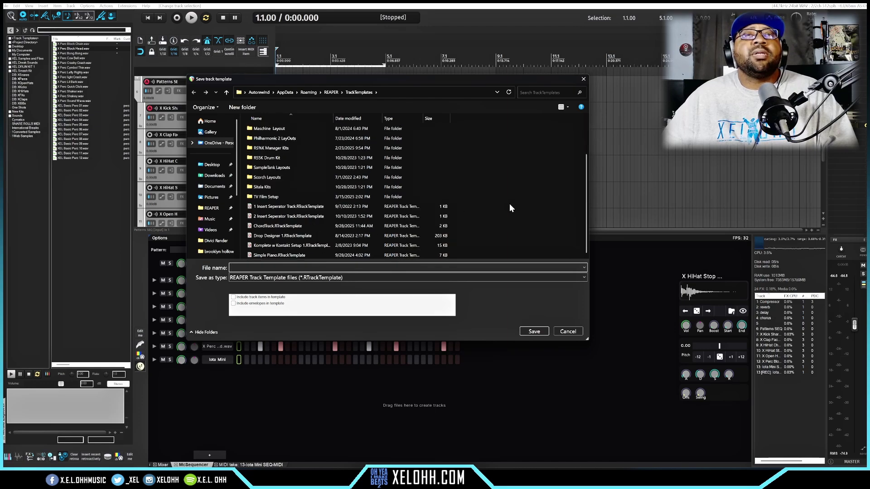
left_click(258, 267)
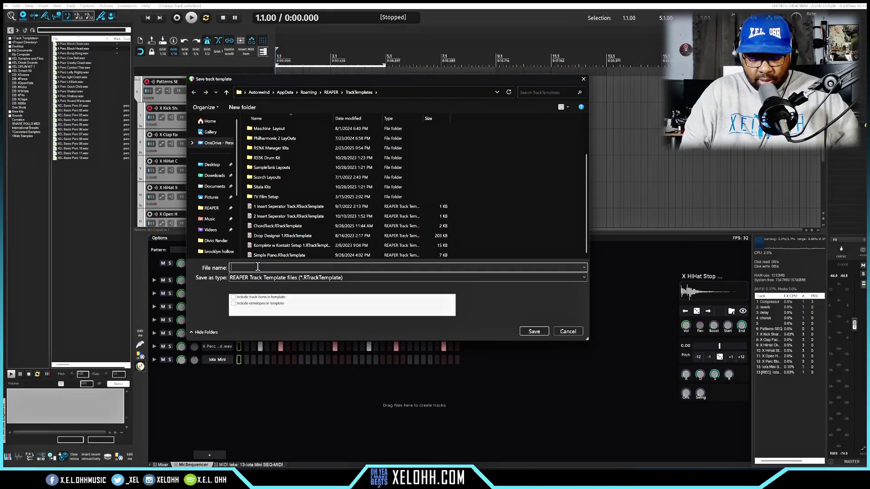
type("Youtube Mcsequencer 1")
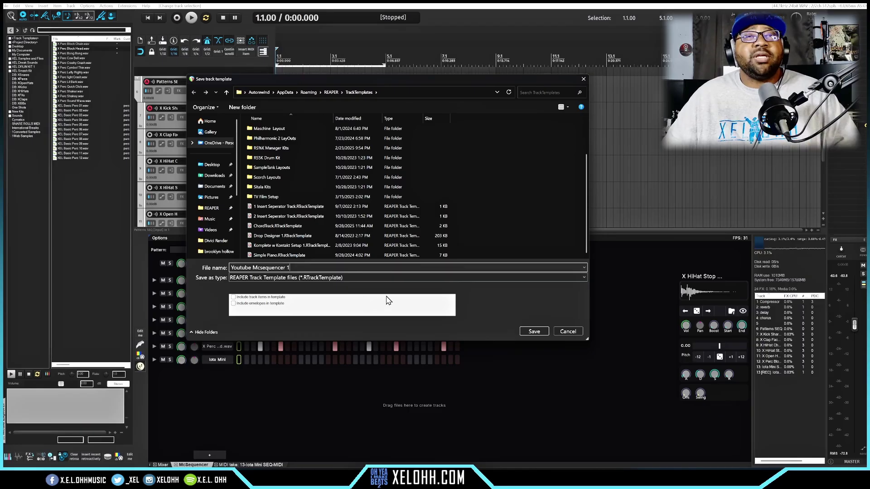
left_click(541, 330)
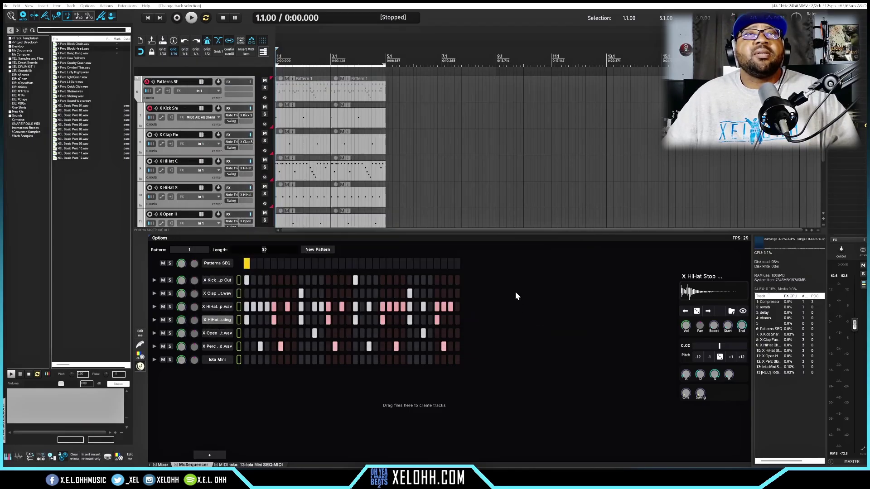
- Open a new project tab and insert the tracks from the "Youtube Mcsequencer 1" track template
left_click(6, 6)
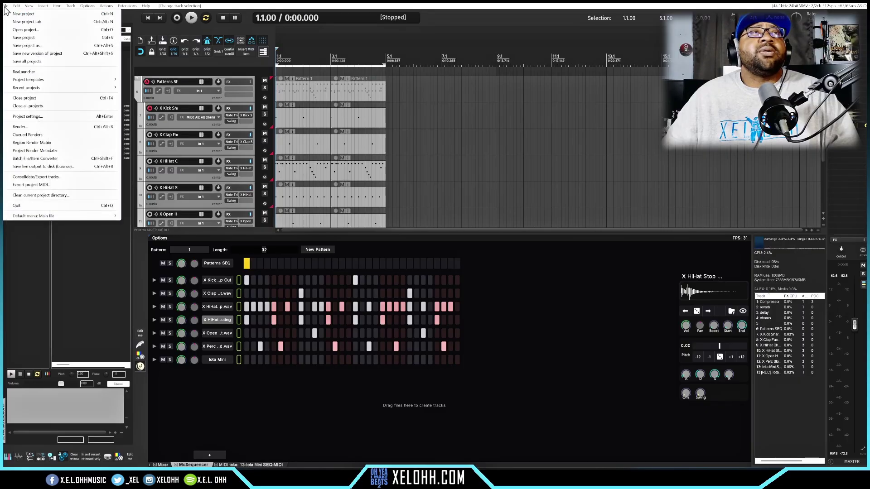
left_click(27, 22)
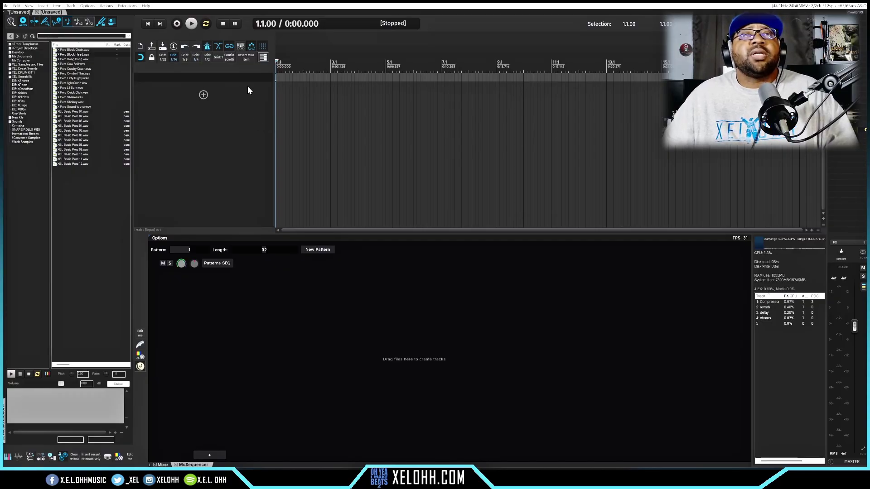
right_click(212, 110)
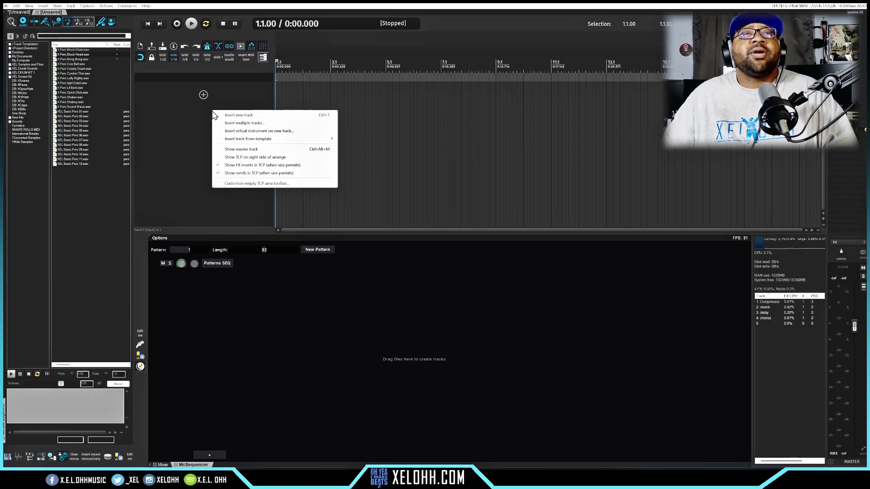
mouse_move(243, 141)
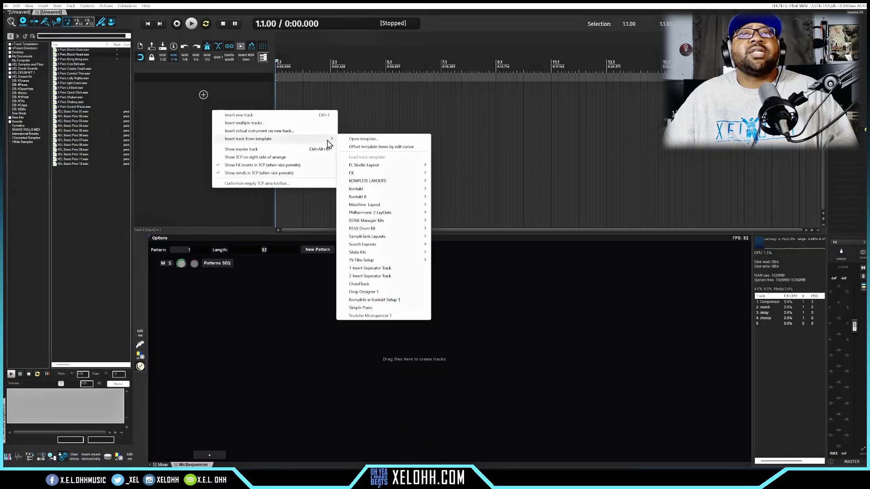
left_click(370, 316)
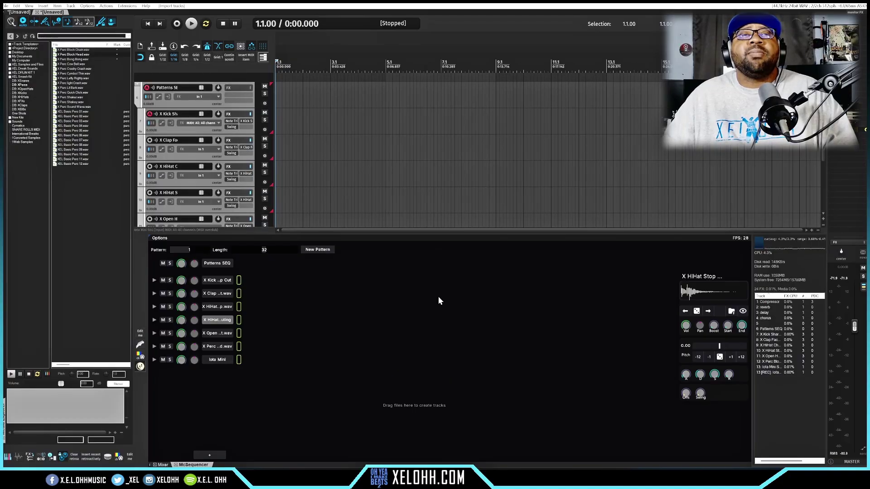